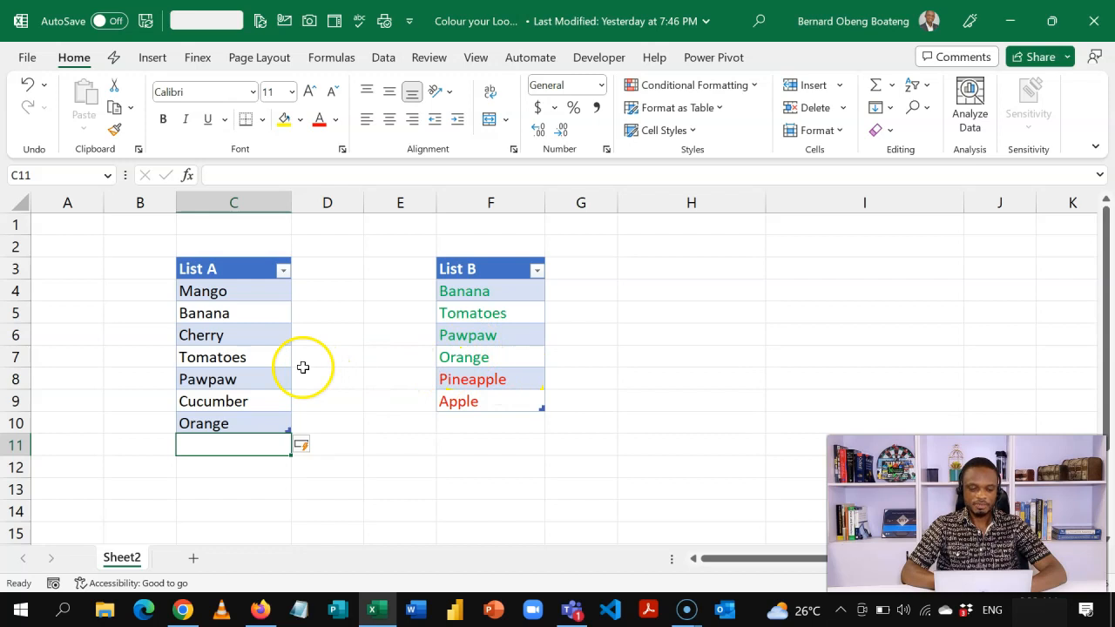
Step: Delete the Tomatoes row from the List A table
click(239, 354)
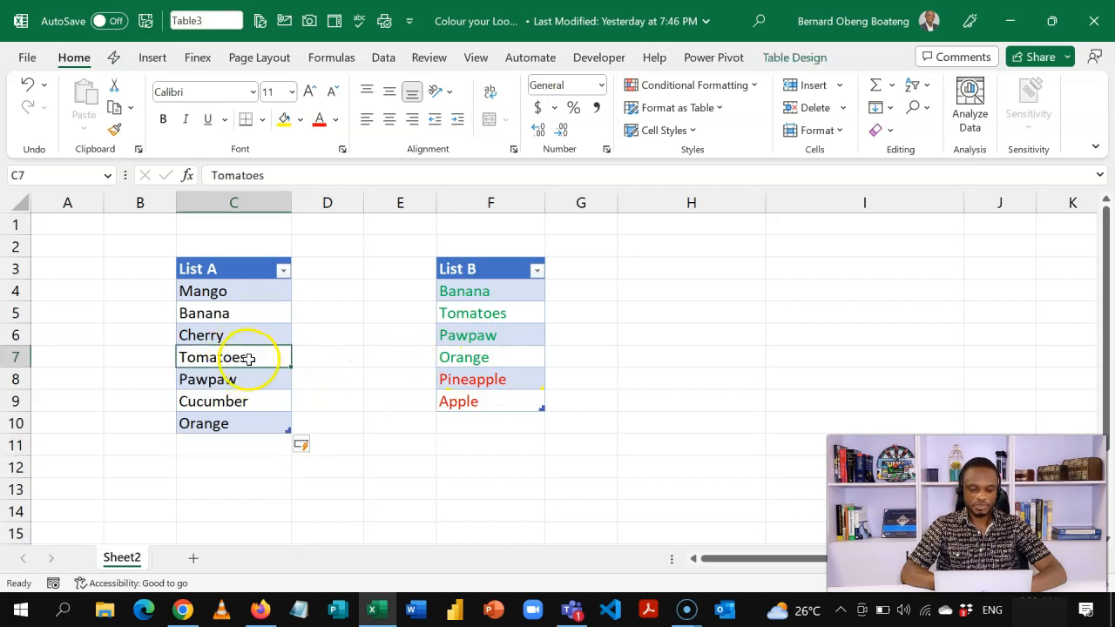
click(508, 313)
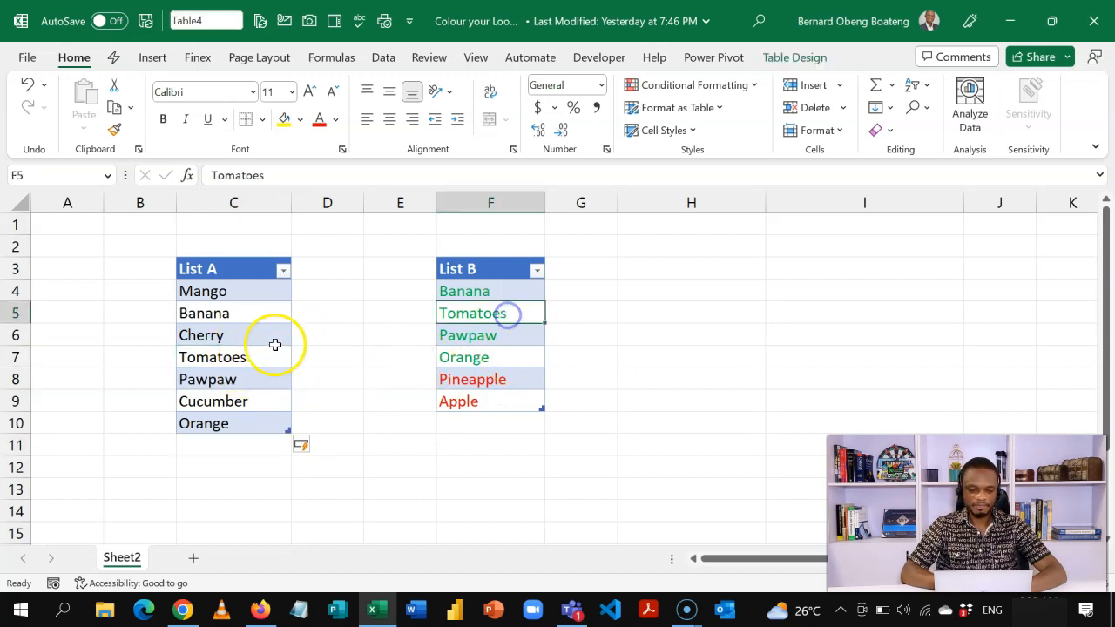
click(246, 359)
right_click(245, 359)
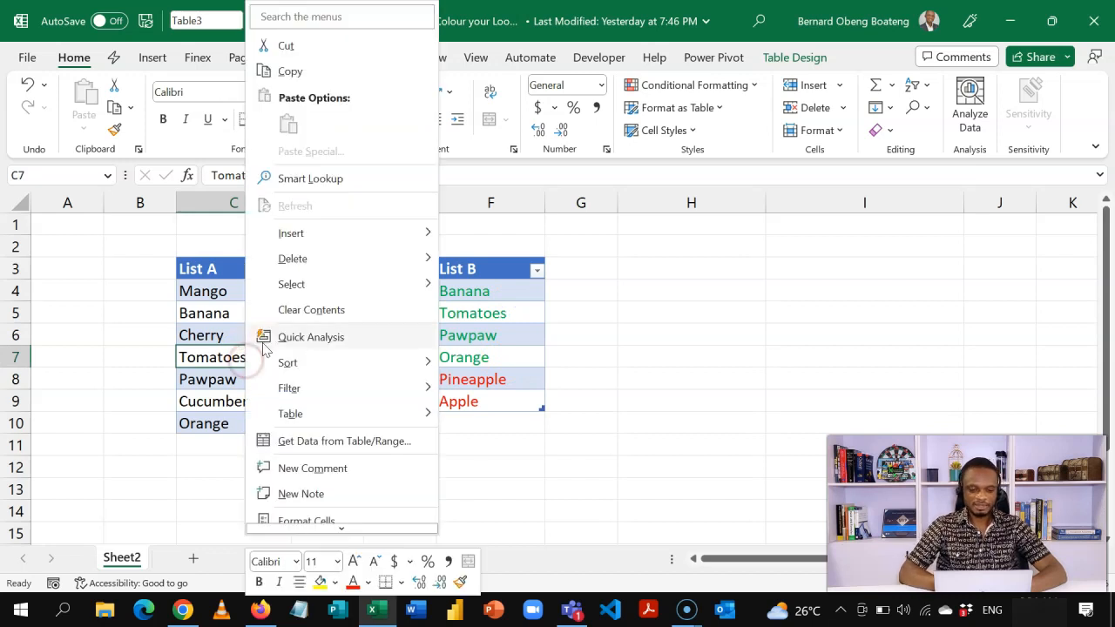
mouse_move(391, 258)
click(495, 285)
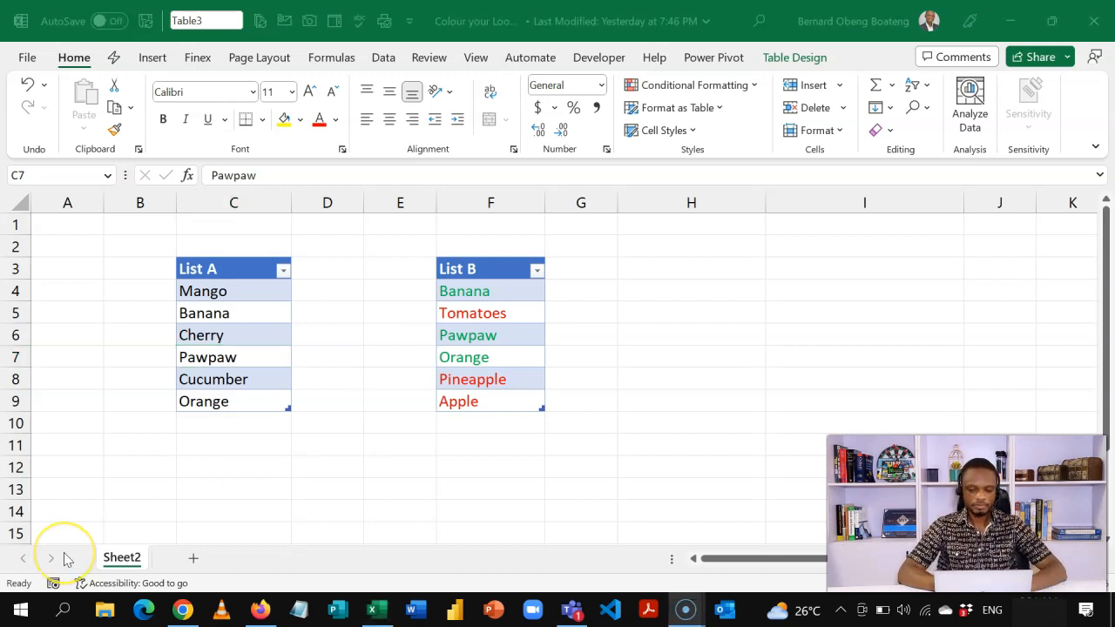
Step: Copy both lists with their headers and paste them as values at cell D4 of a new sheet
click(233, 270)
drag(233, 271, 480, 396)
key(ctrl+c)
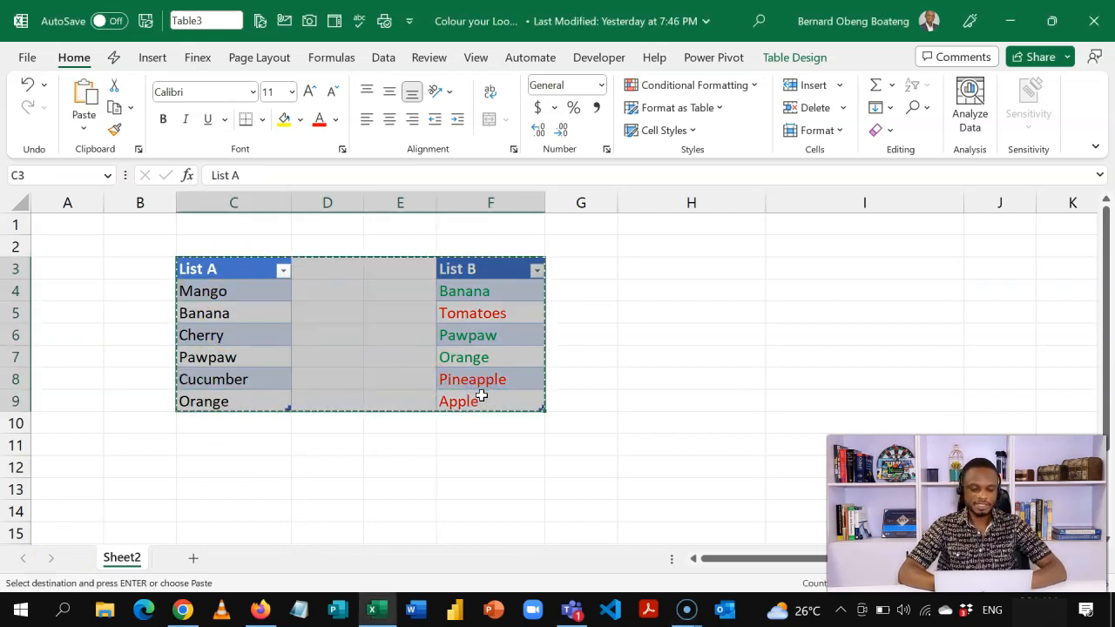
click(193, 558)
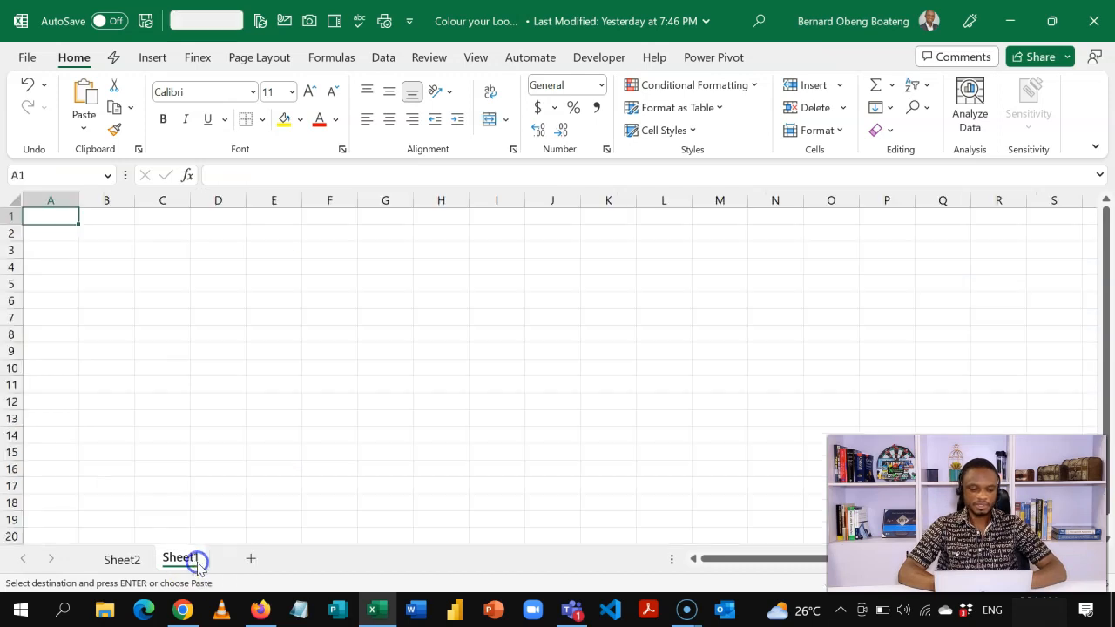
click(208, 265)
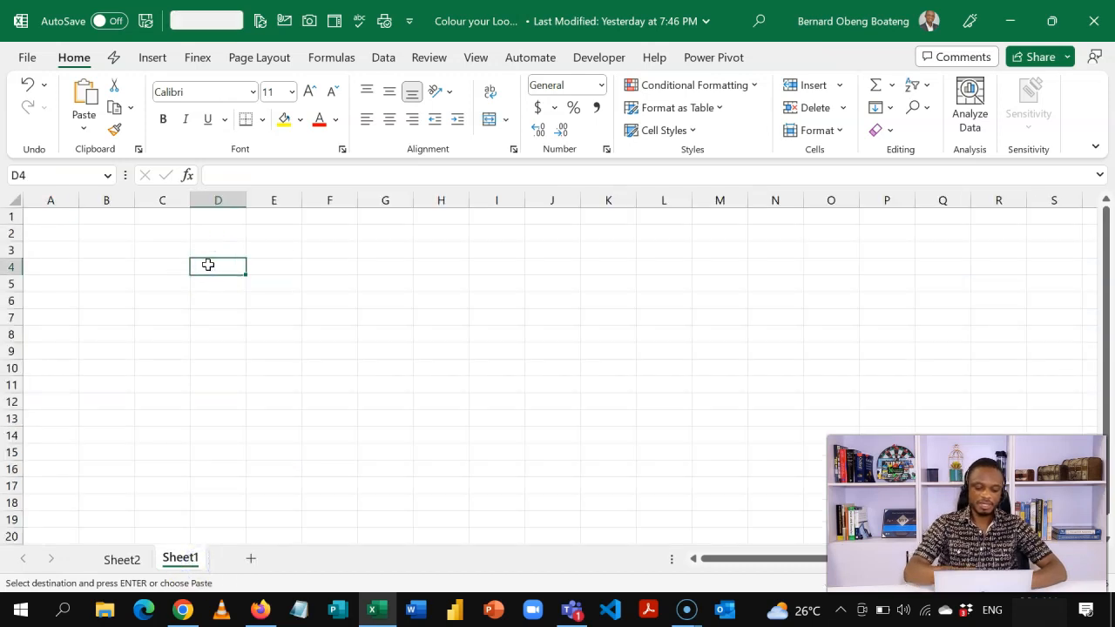
key(ctrl+alt+v)
click(583, 169)
click(808, 351)
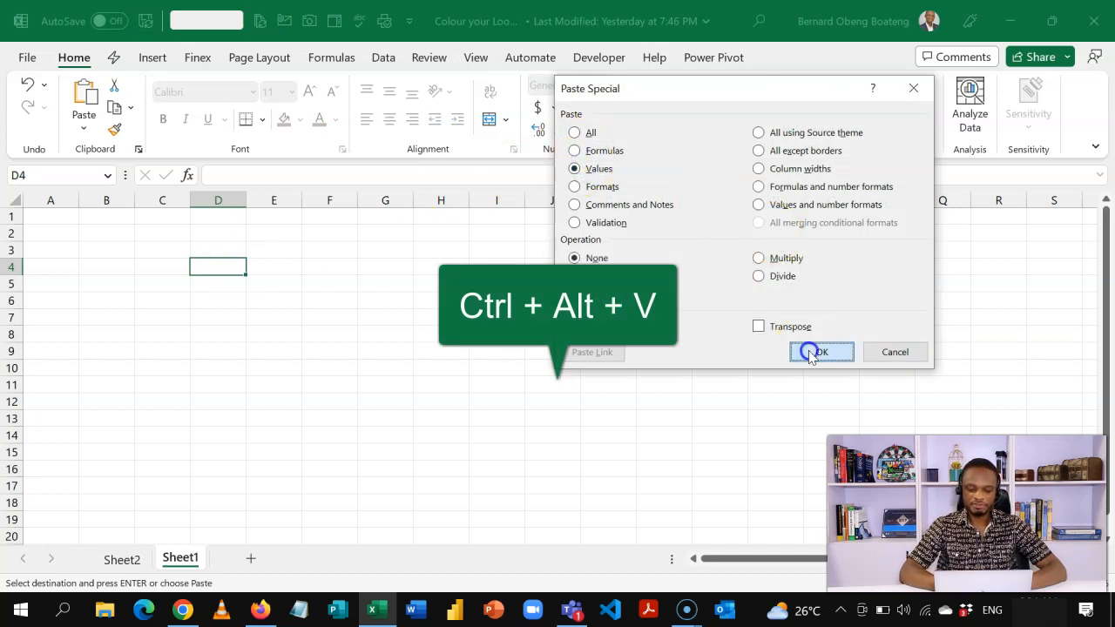
Step: Convert the pasted List A range D4:D10 into a table with headers
click(583, 339)
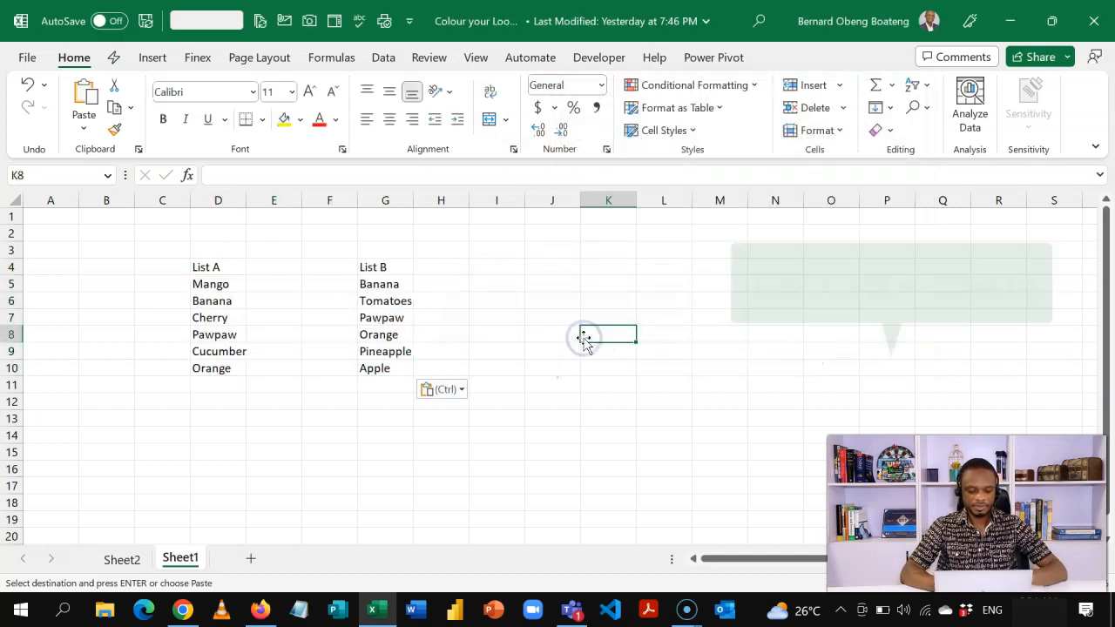
key(ctrl+alt+plus)
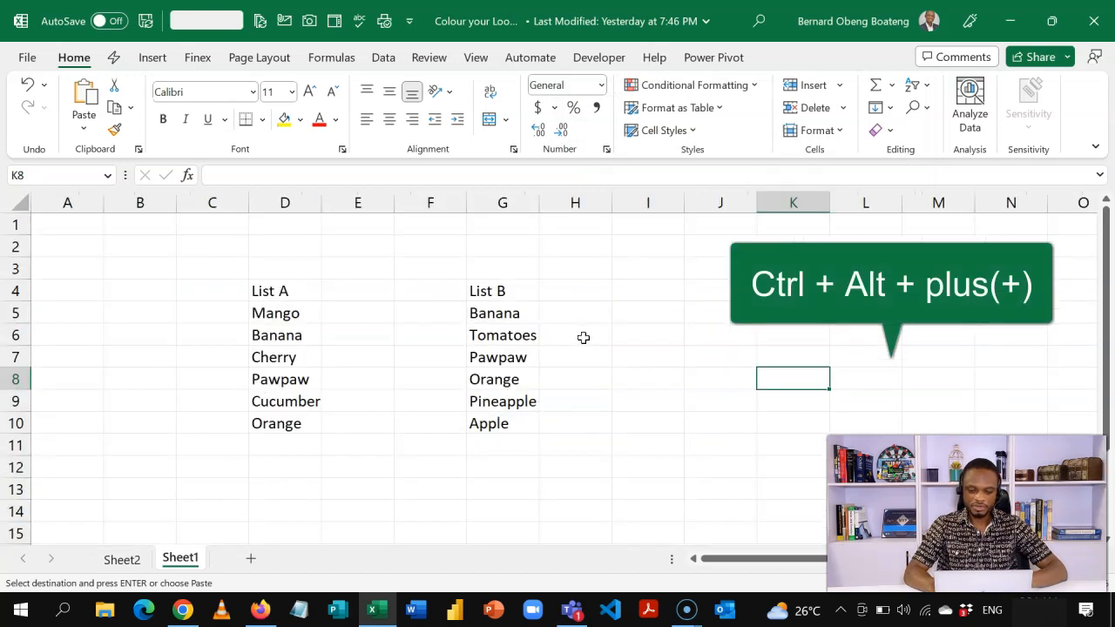
key(ctrl+alt+plus)
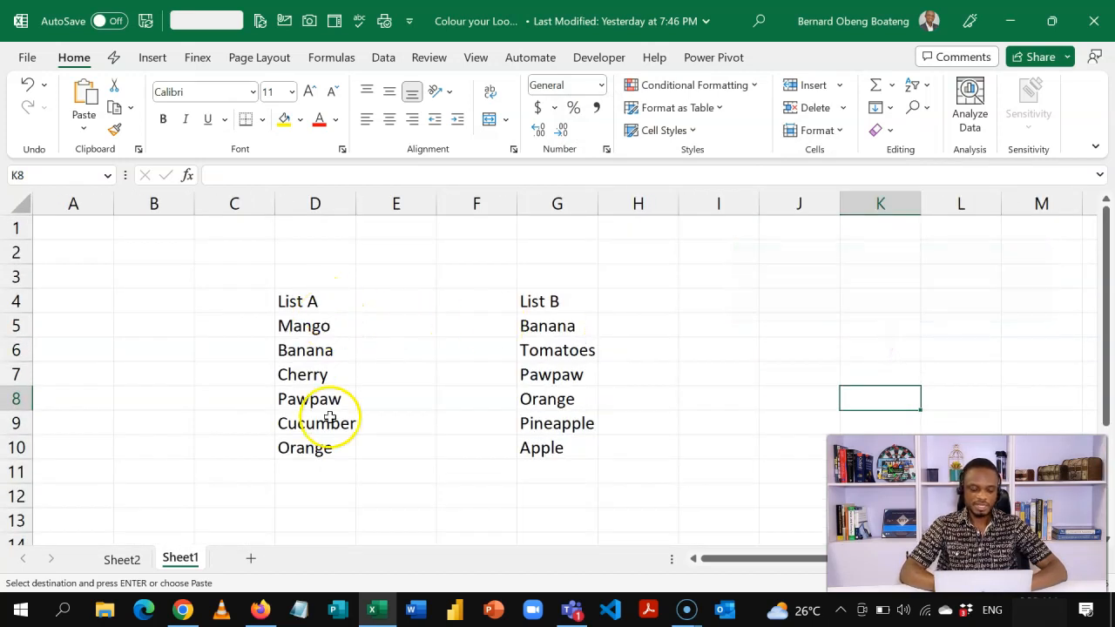
click(323, 331)
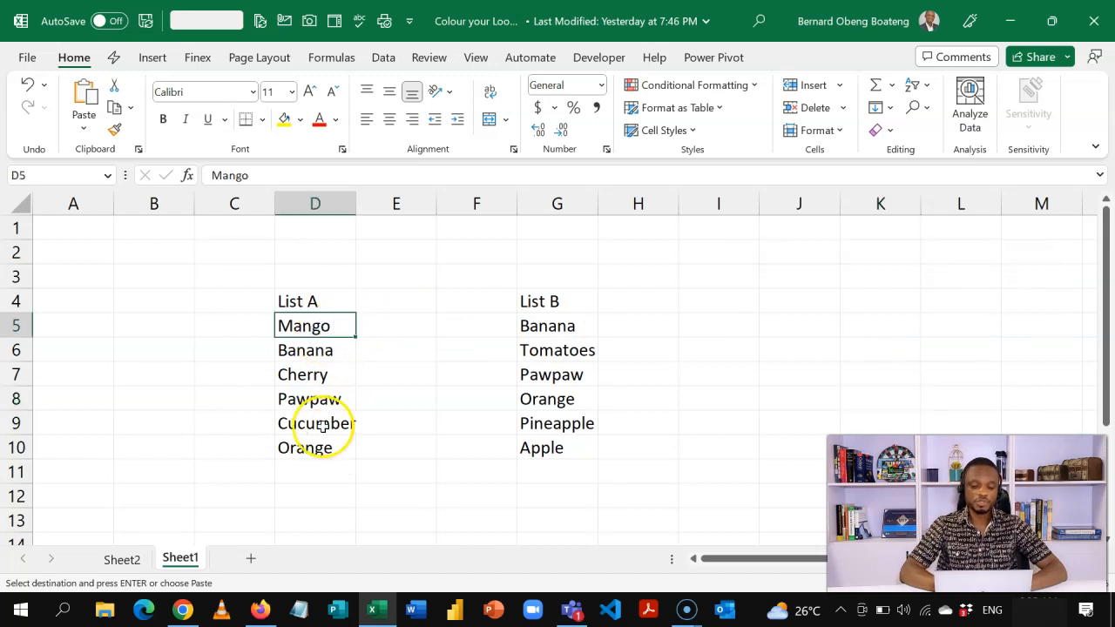
click(316, 352)
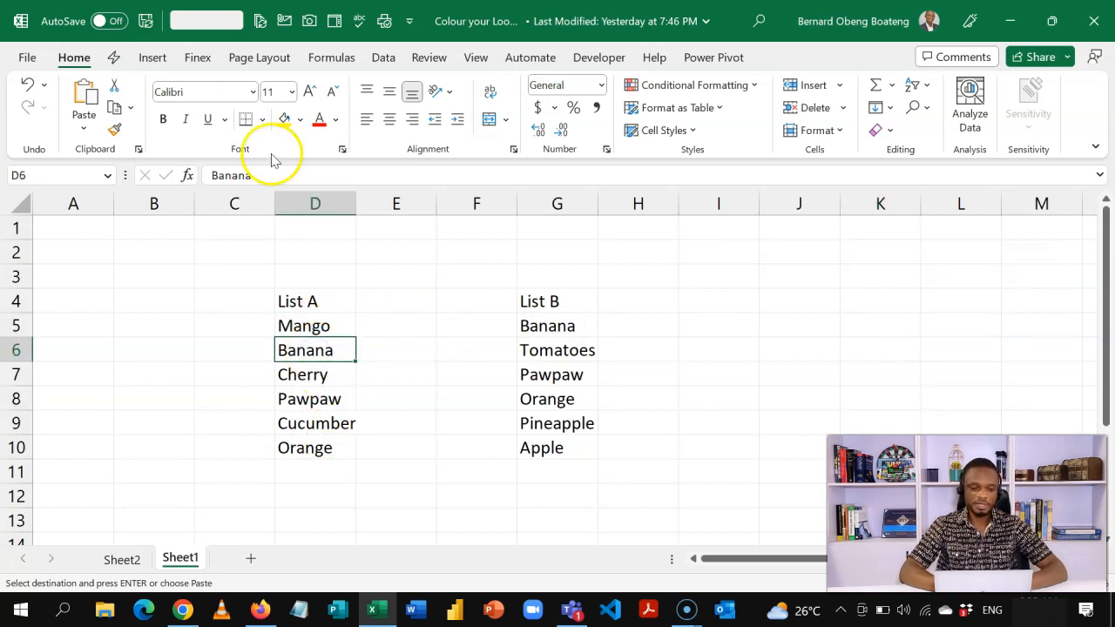
click(160, 57)
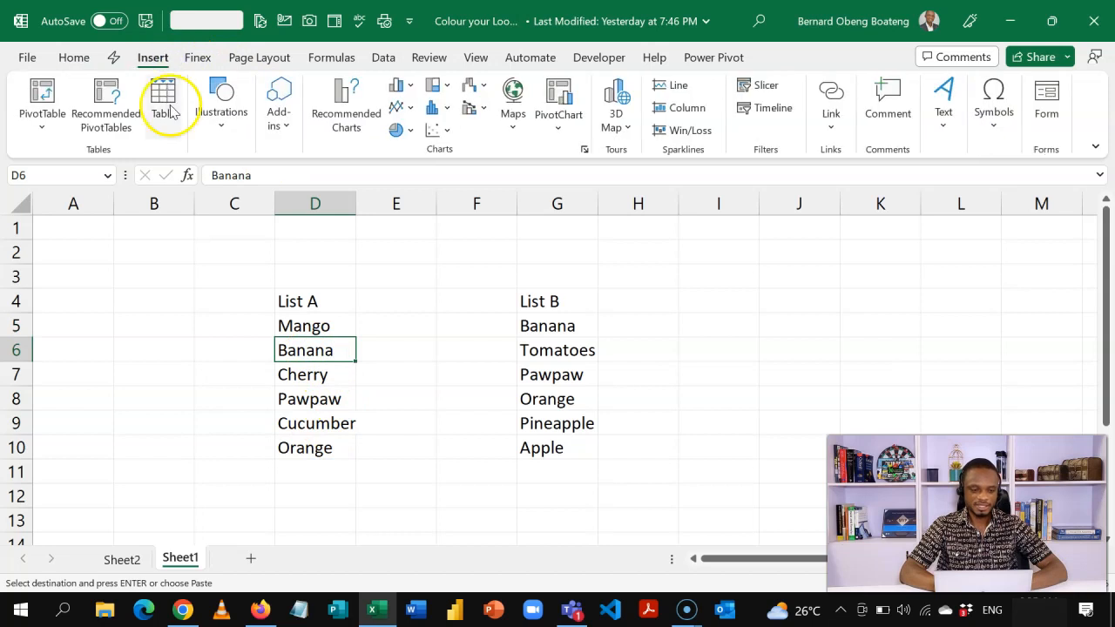
key(ctrl+t)
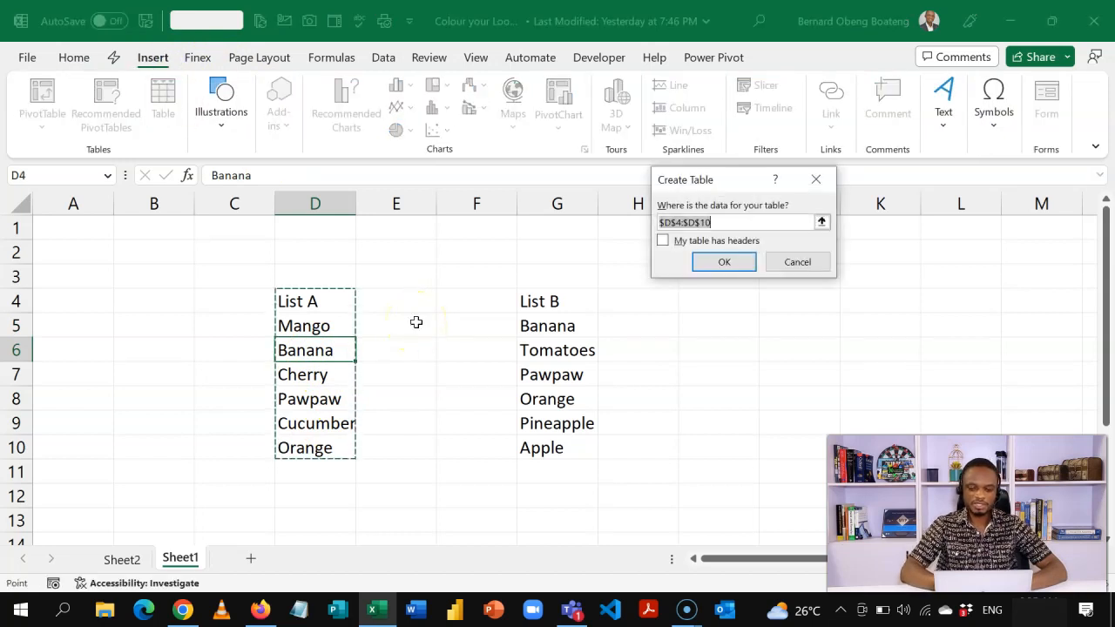
click(662, 241)
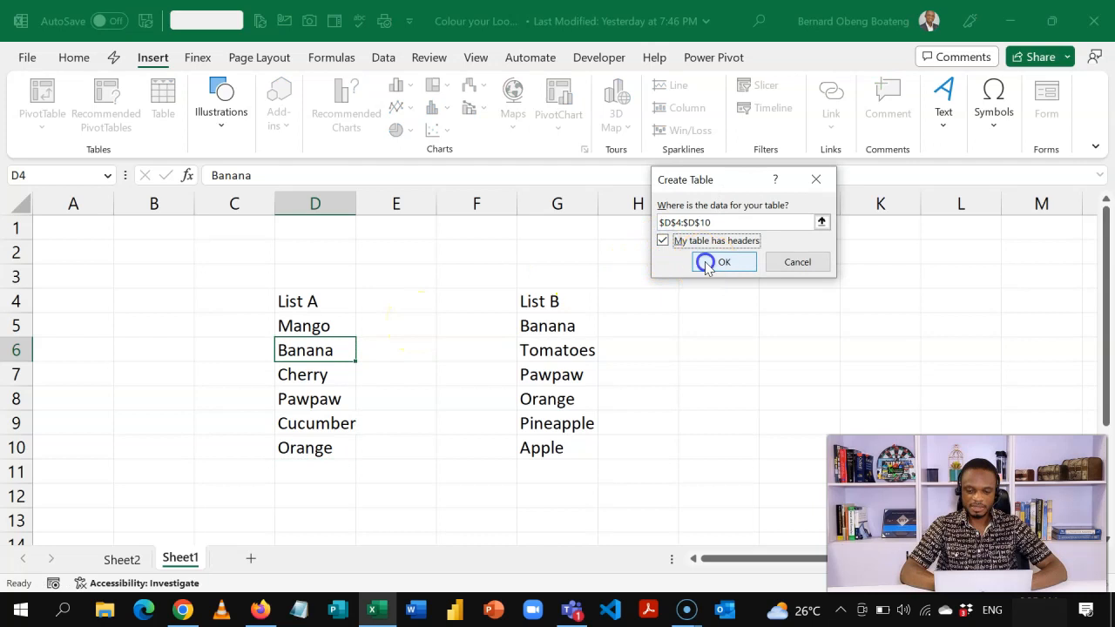
click(707, 262)
Step: Convert the pasted List B range G4:G10 into a table with headers
click(554, 302)
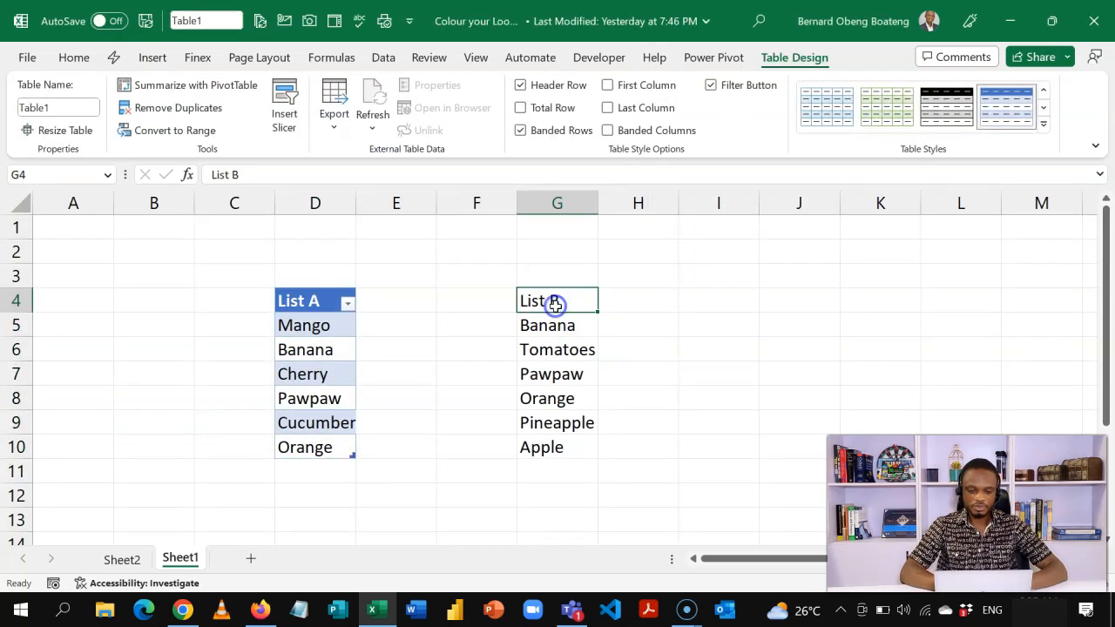
key(ctrl+t)
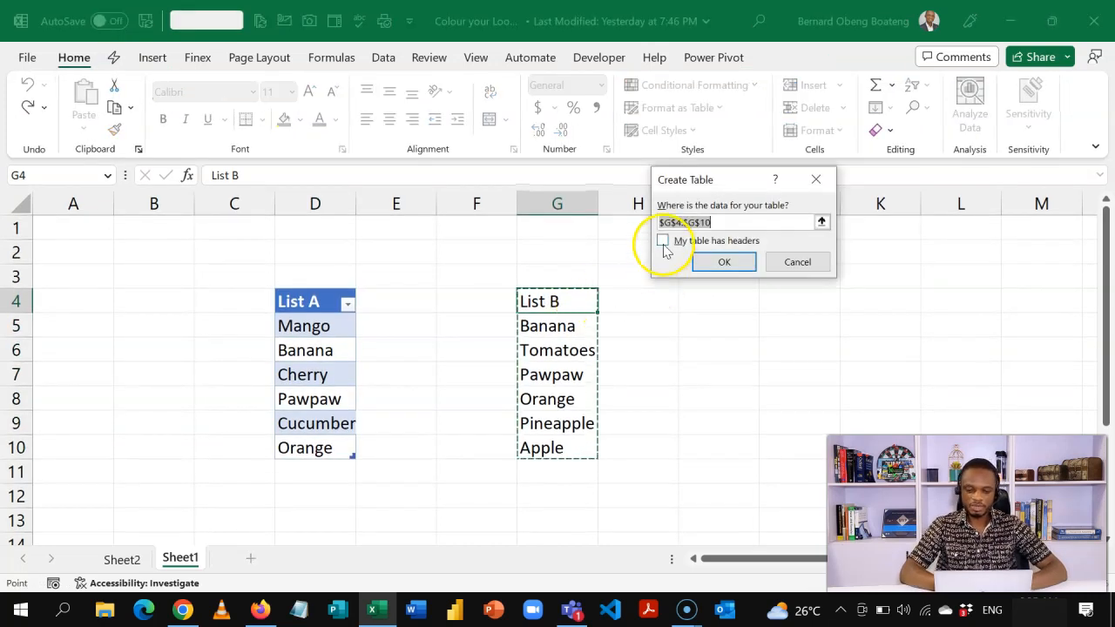
click(663, 240)
click(713, 264)
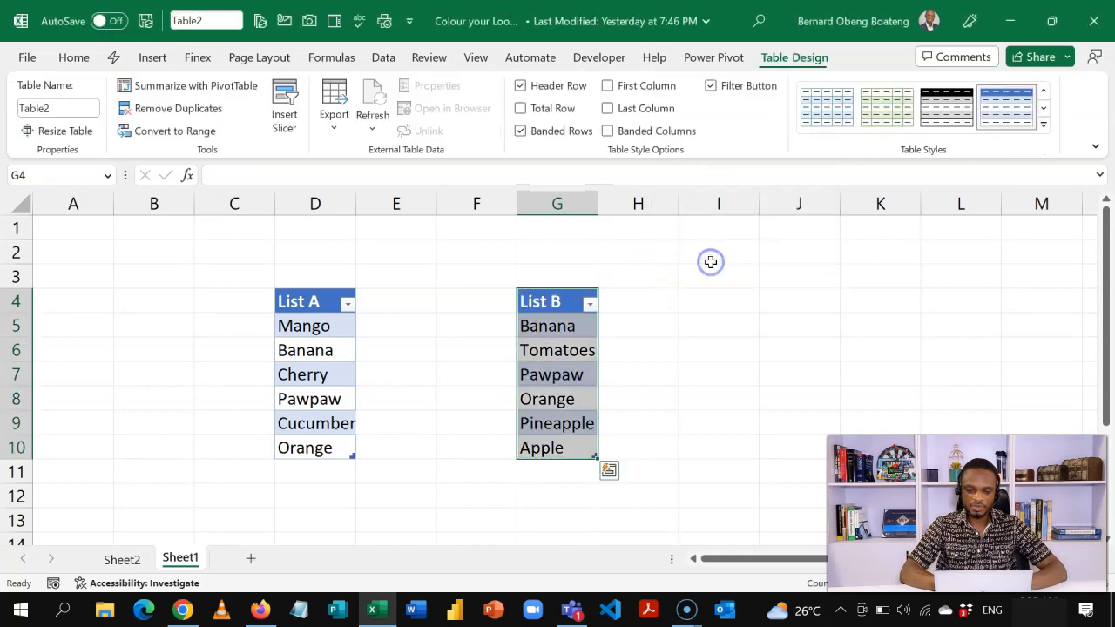
Step: Enter the headings "Present" in I4 and "Not Present" in J4, and widen column I
click(333, 323)
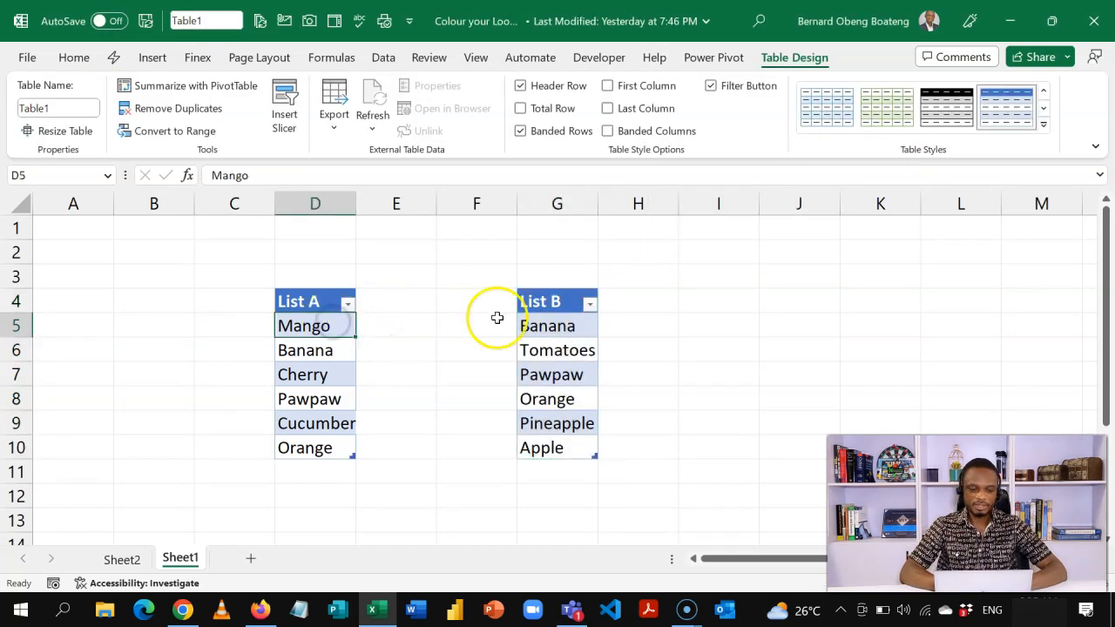
click(535, 330)
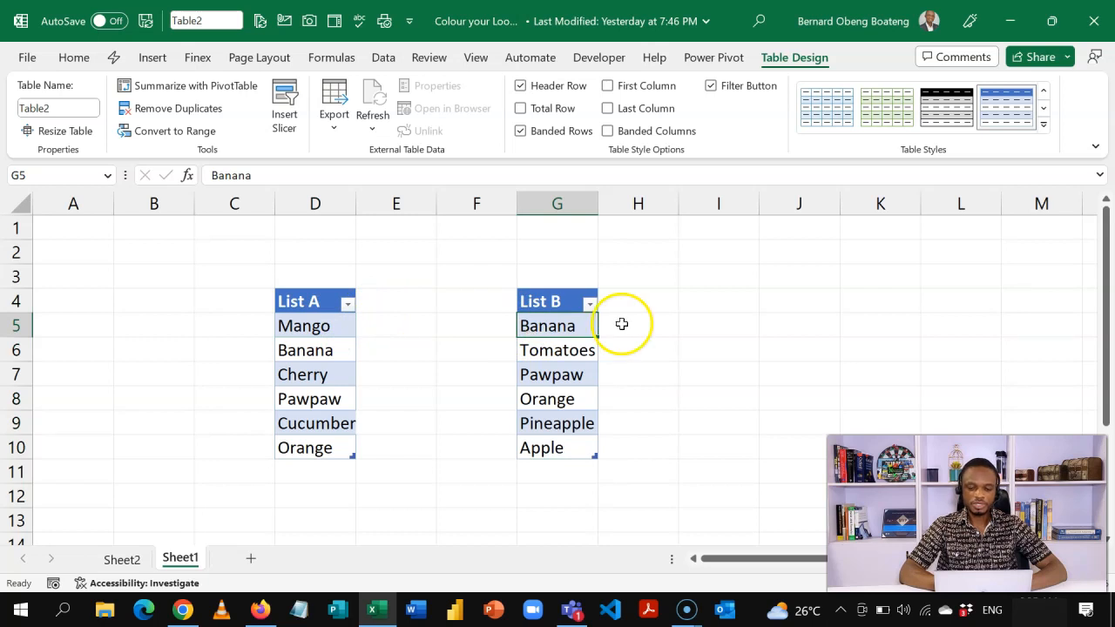
click(710, 308)
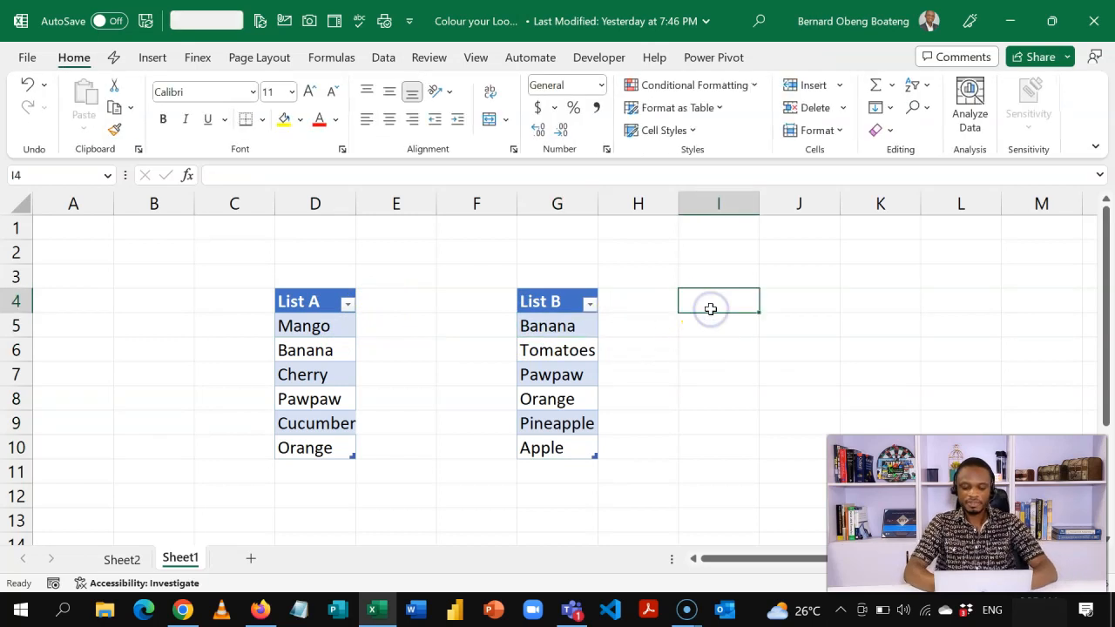
text(Present)
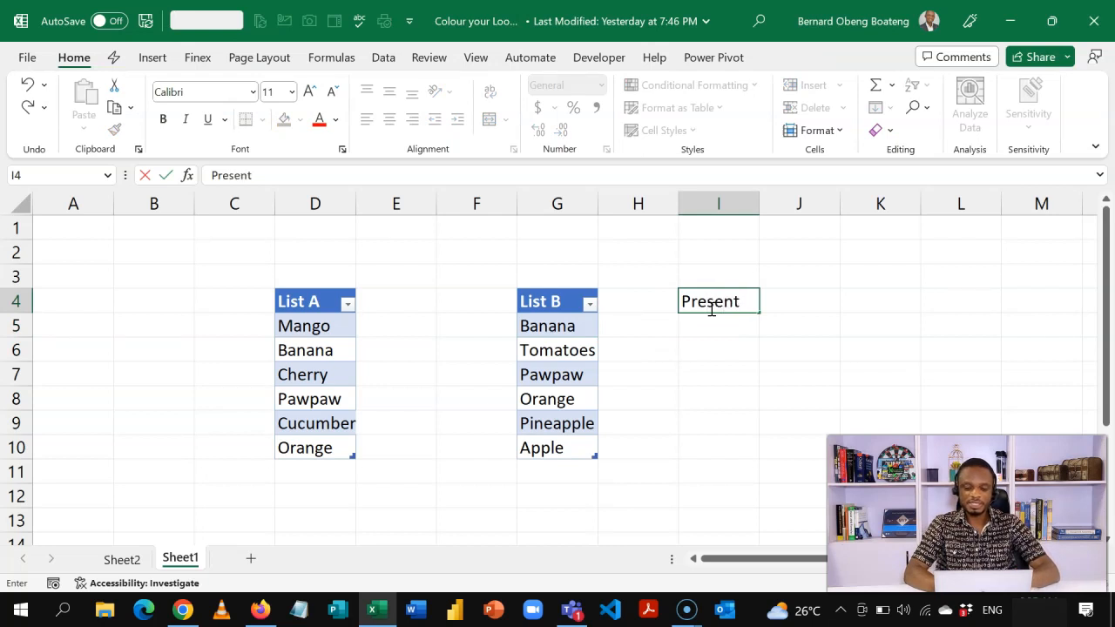
key(Tab)
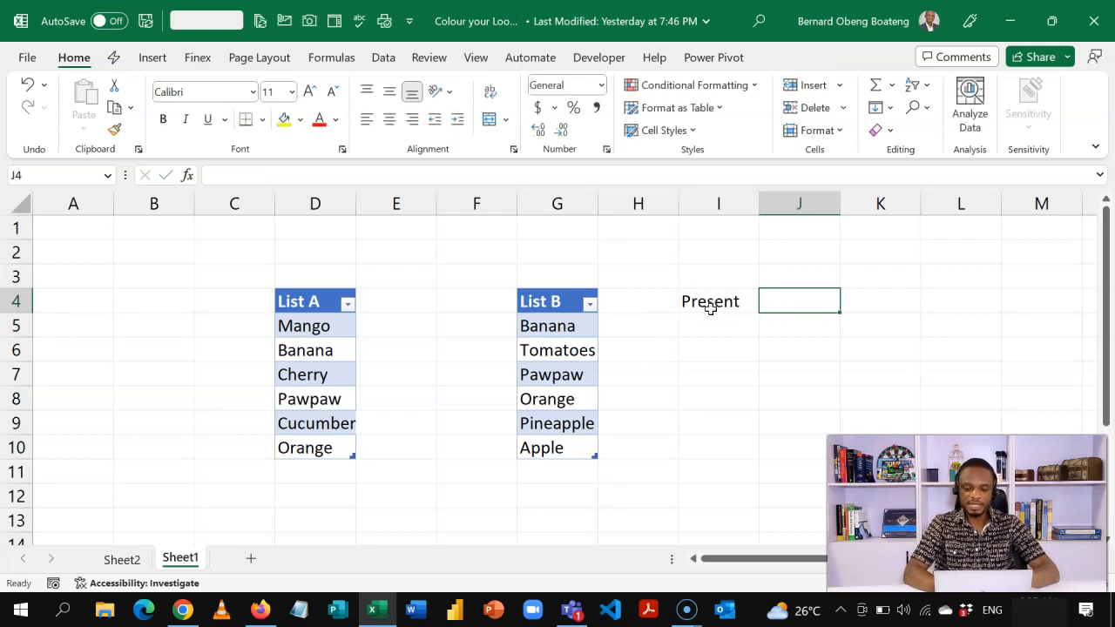
text(Not Present)
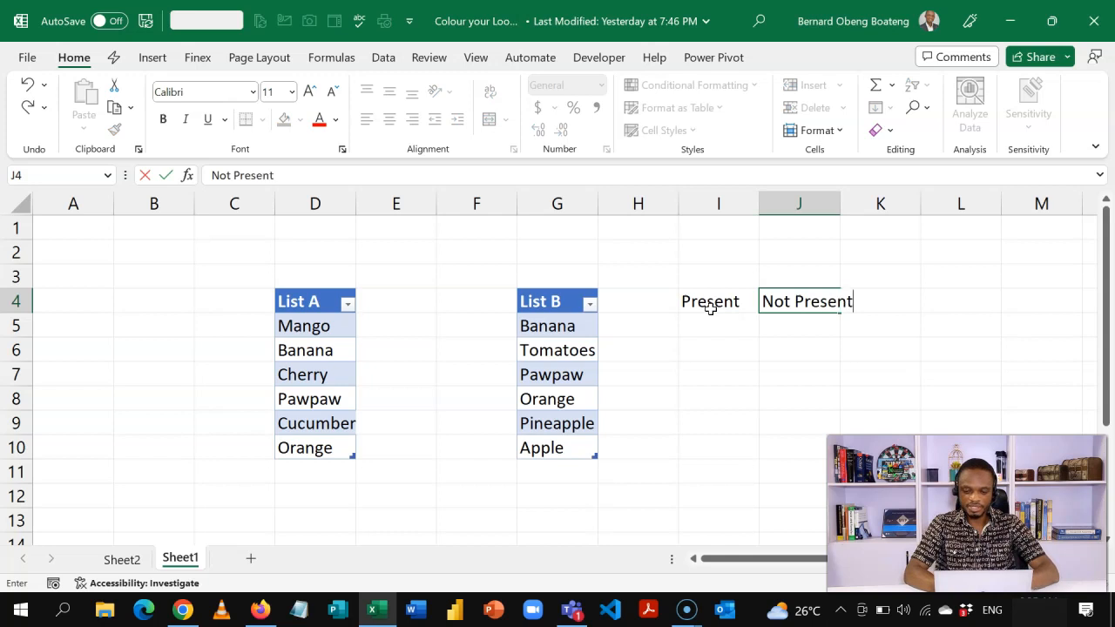
key(Return)
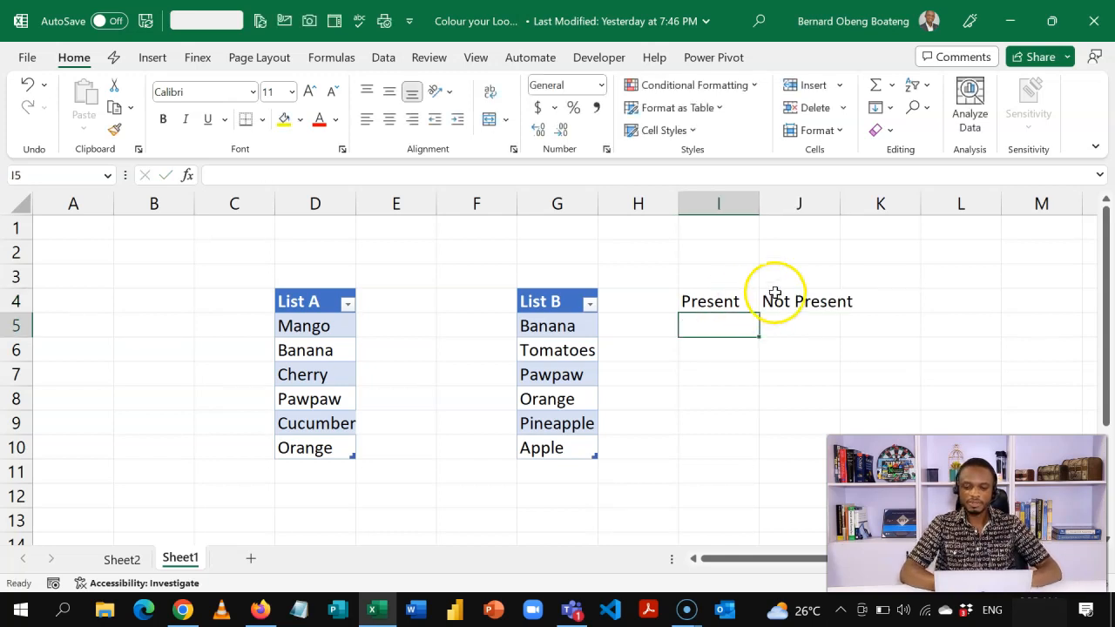
drag(759, 213, 802, 214)
text(=mat)
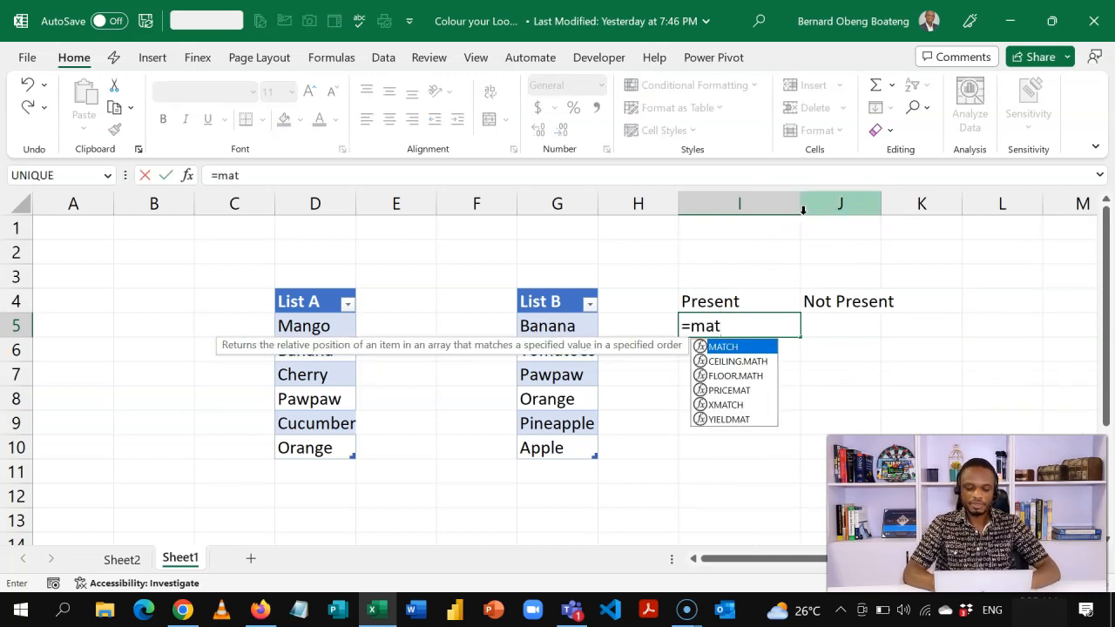
key(Tab)
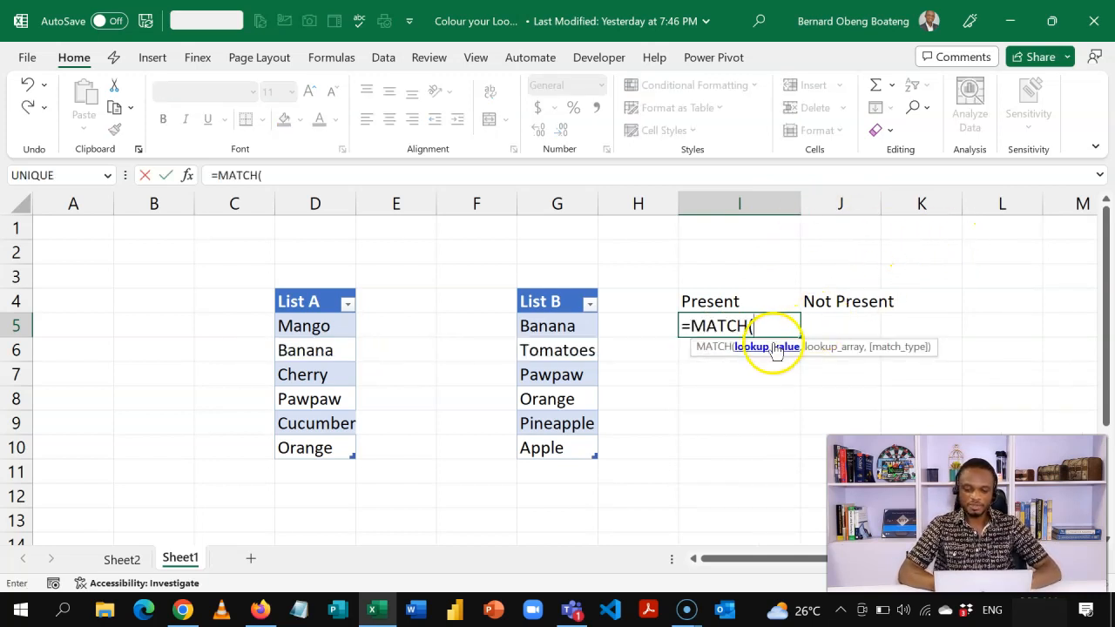
click(555, 327)
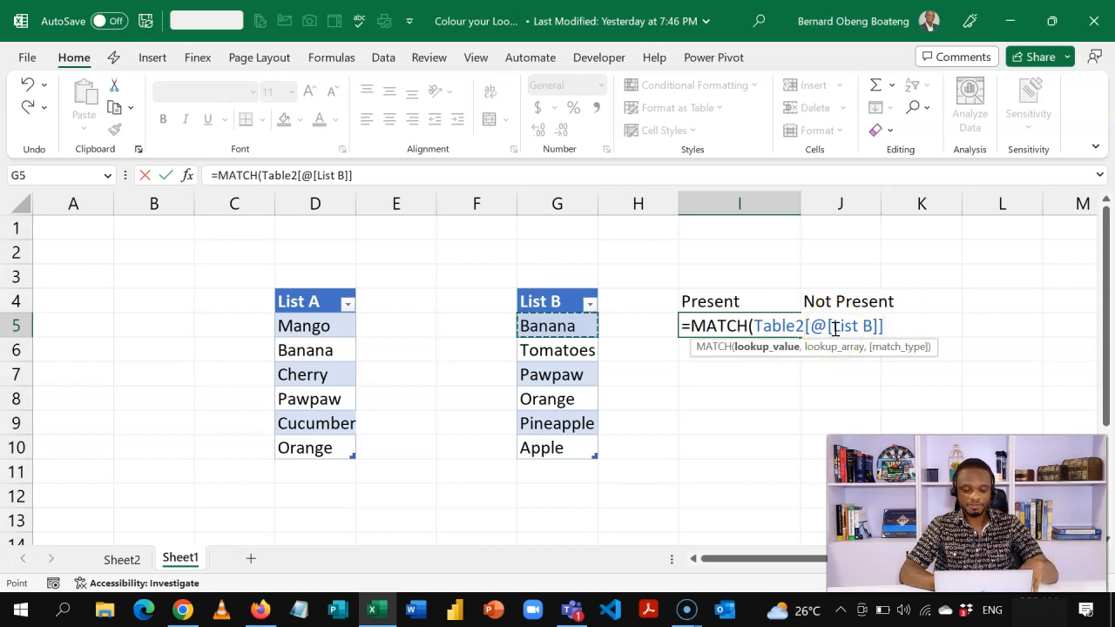
key(Escape)
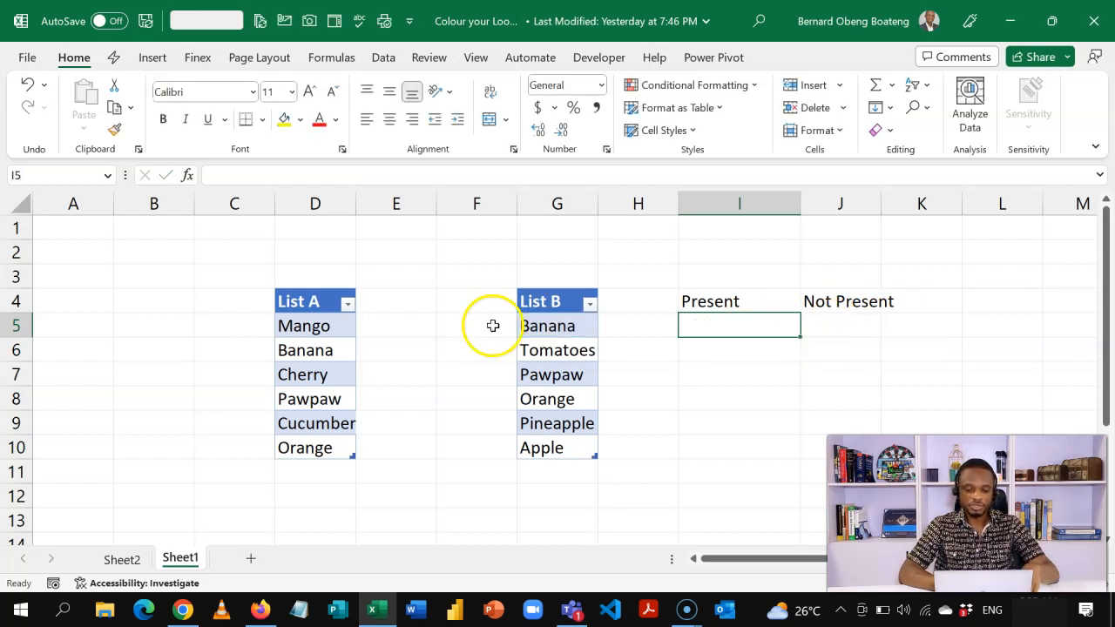
Step: Turn off the use of table names in formulas in the program's formula options
click(29, 59)
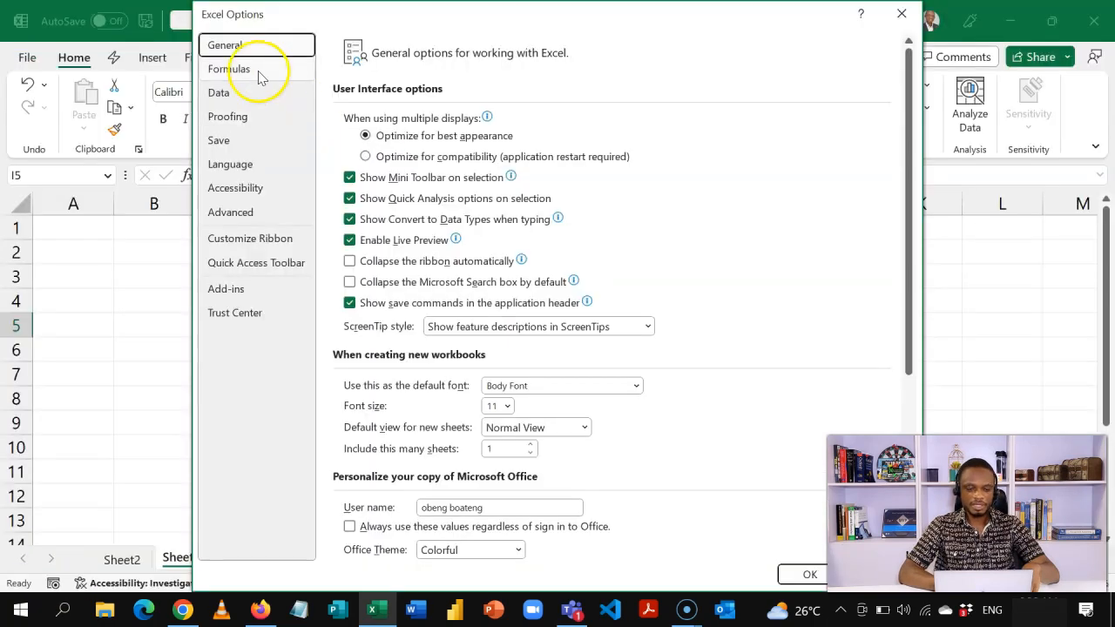
click(258, 72)
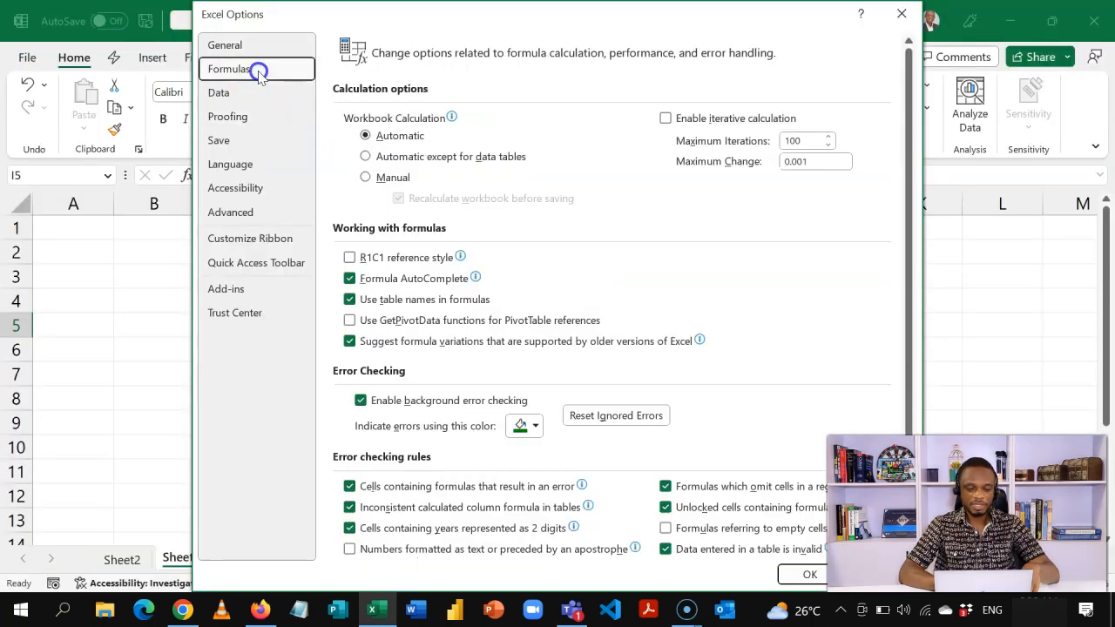
click(350, 301)
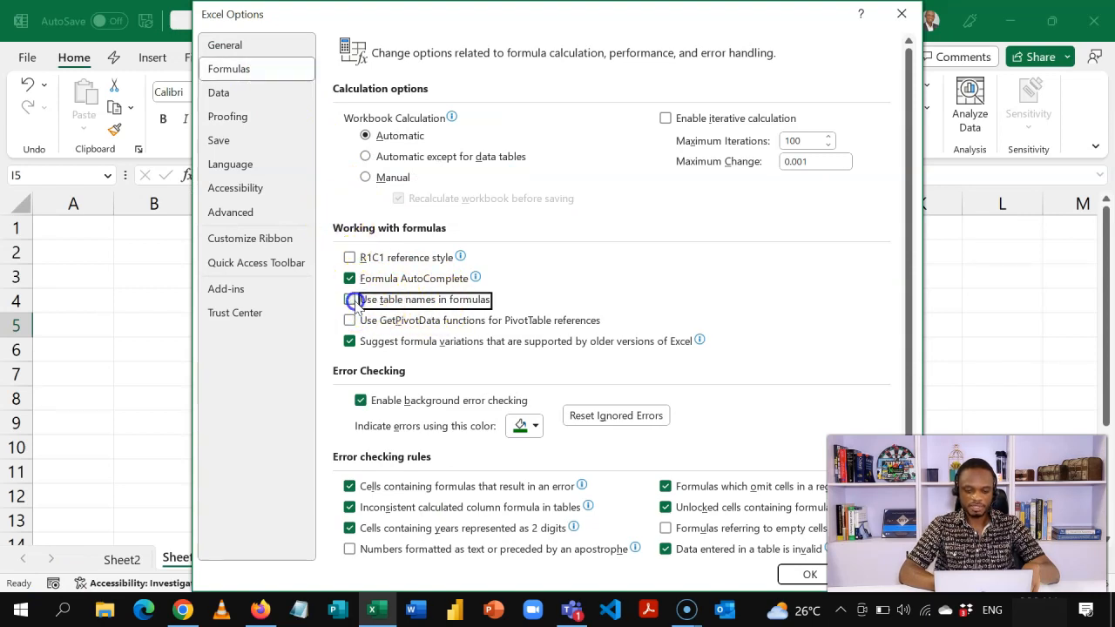
click(788, 575)
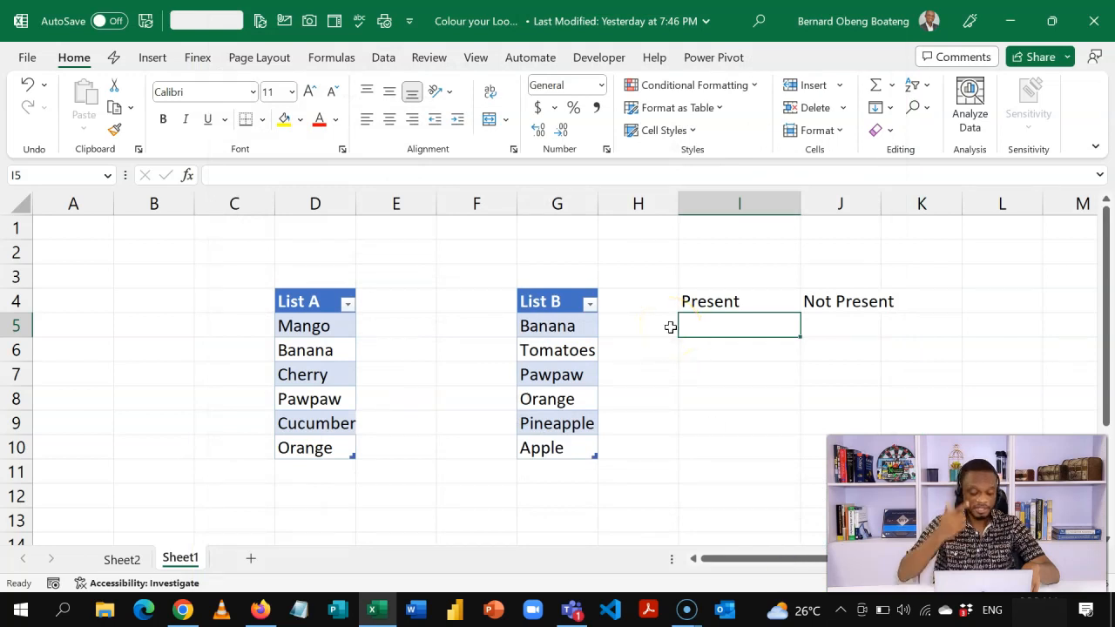
Step: Enter =MATCH(G5,D5:D10,0) in I5 to look up the first List B item in List A with an exact match
text(=mat)
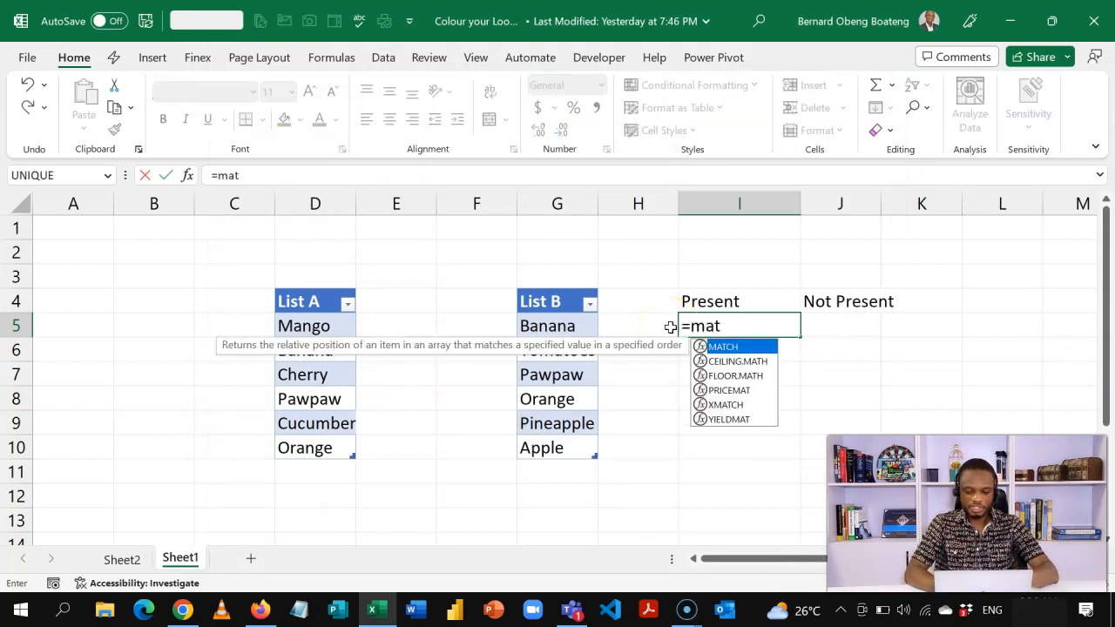
key(Tab)
click(582, 320)
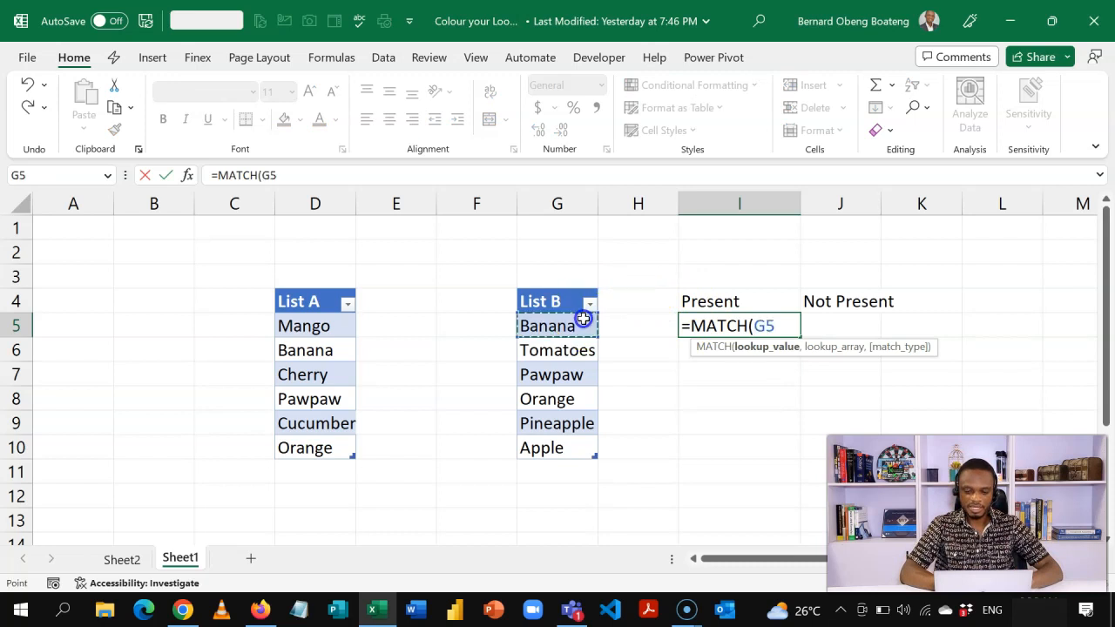
text(,)
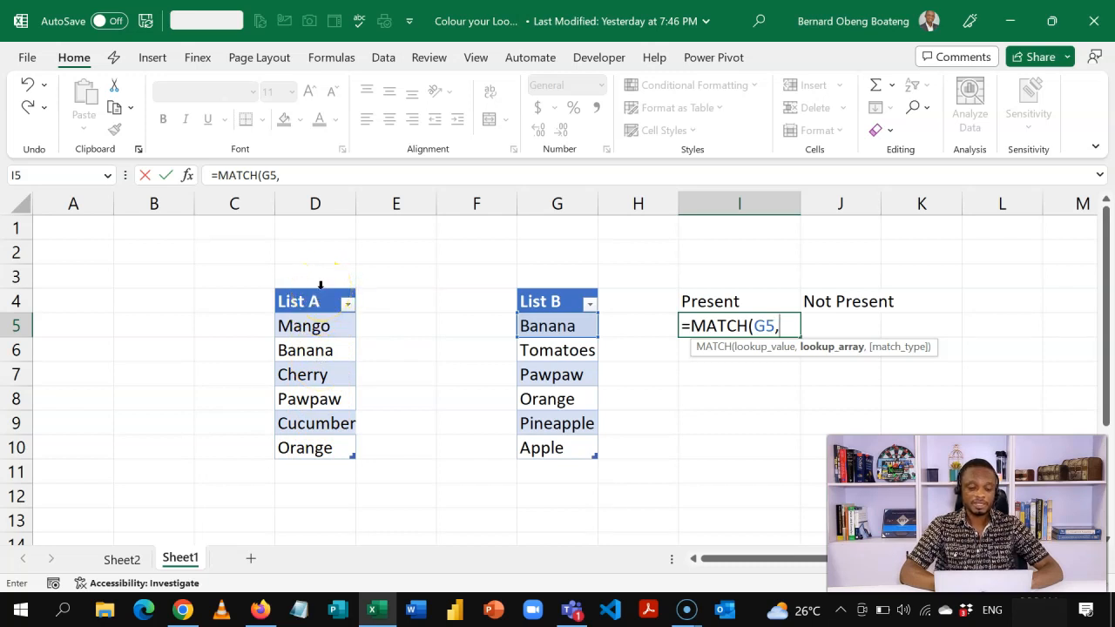
click(320, 285)
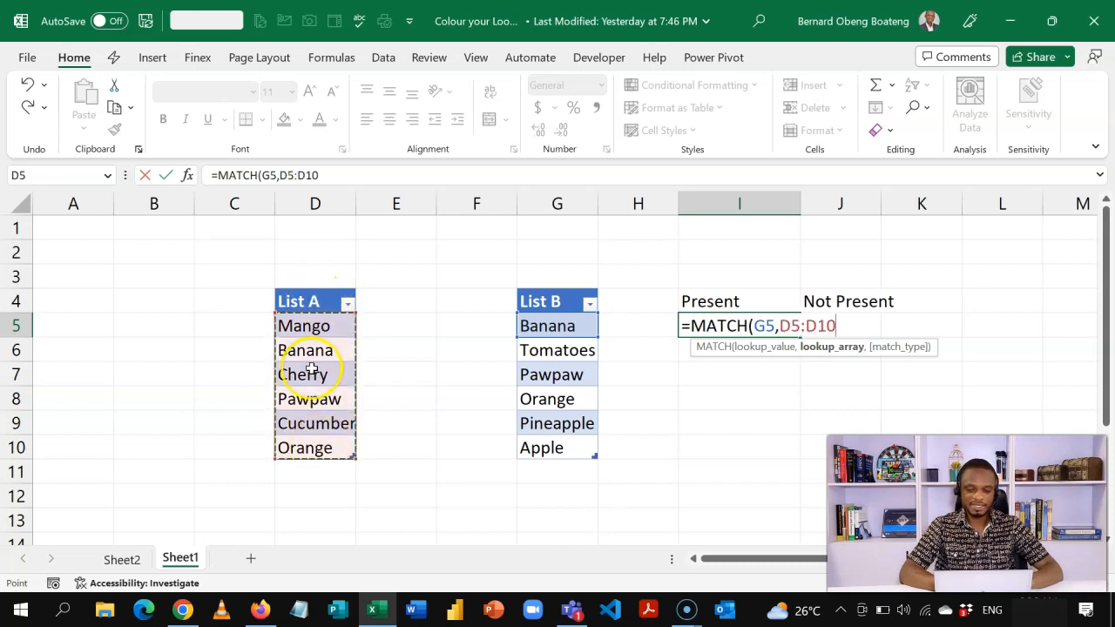
text(,)
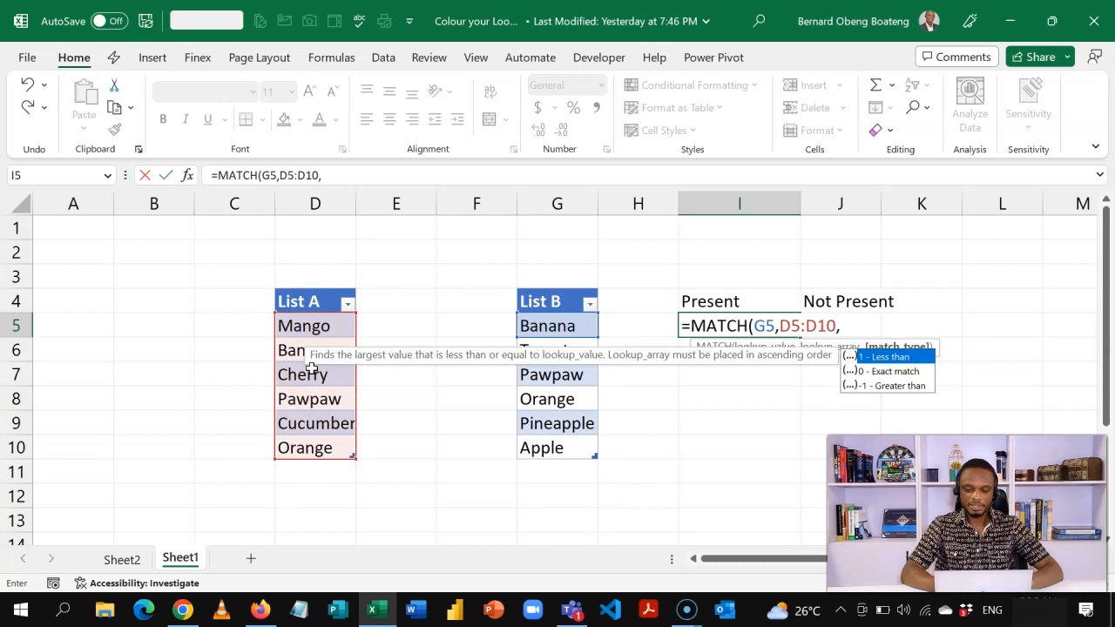
key(Down)
key(Tab)
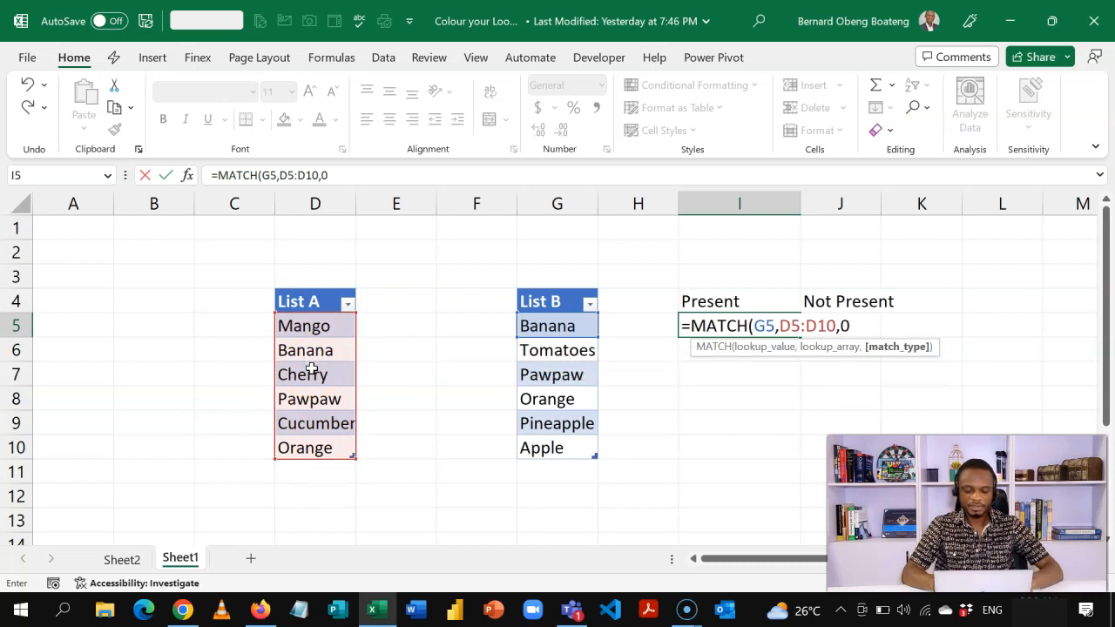
text())
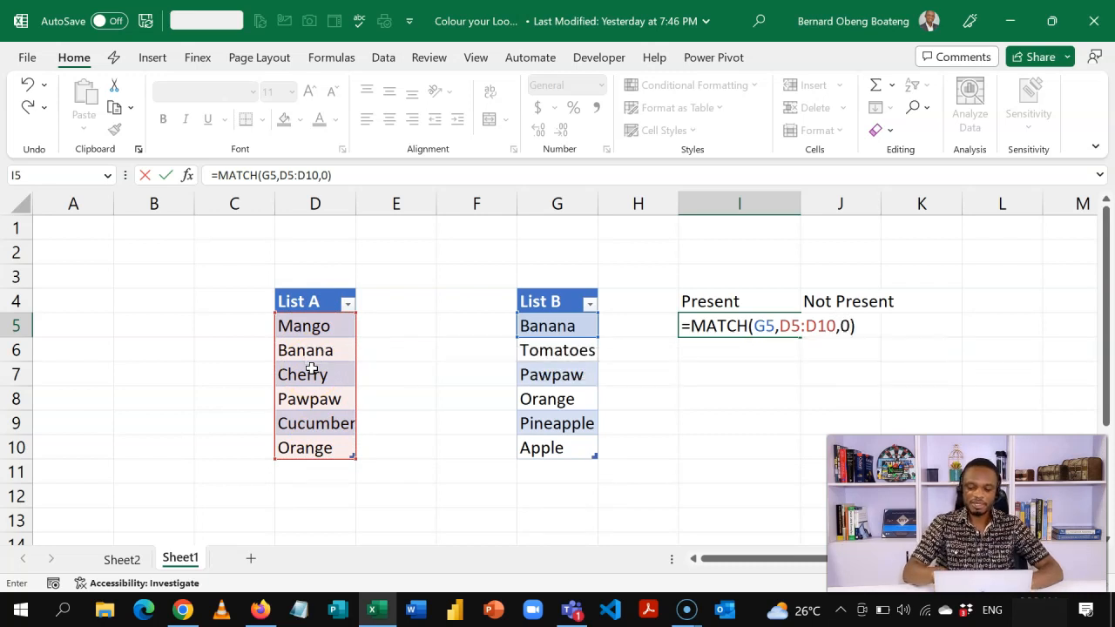
key(Return)
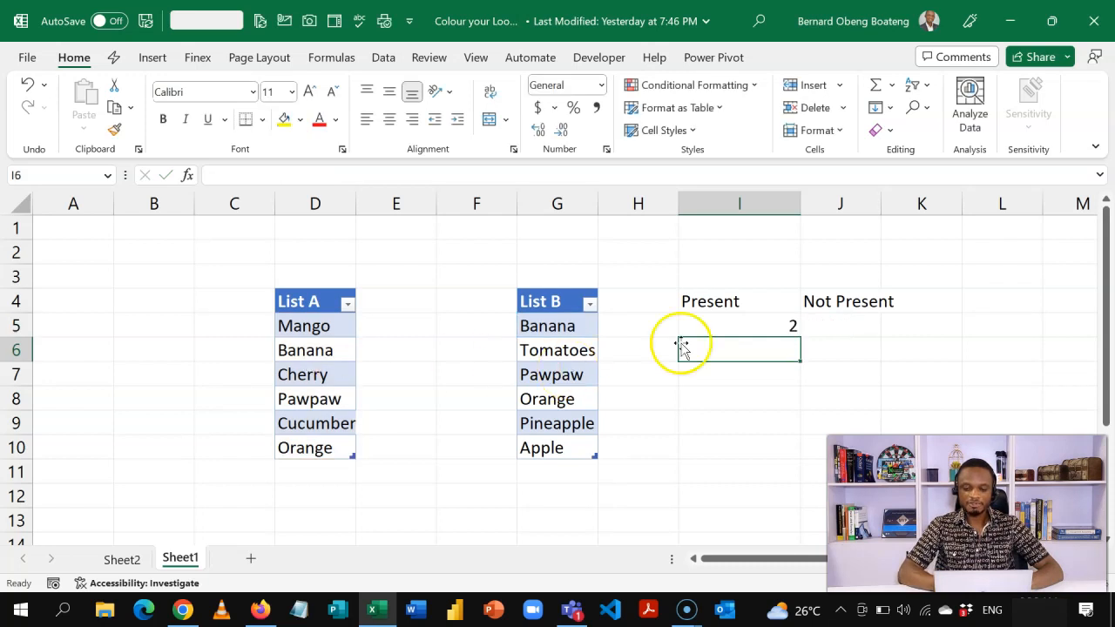
double_click(776, 328)
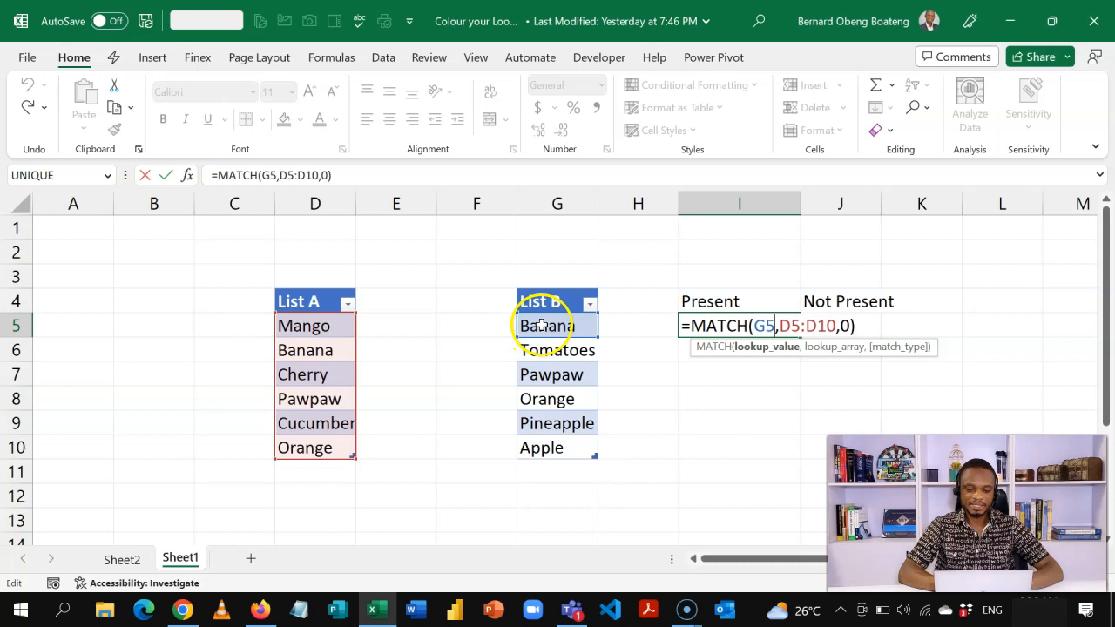
key(Return)
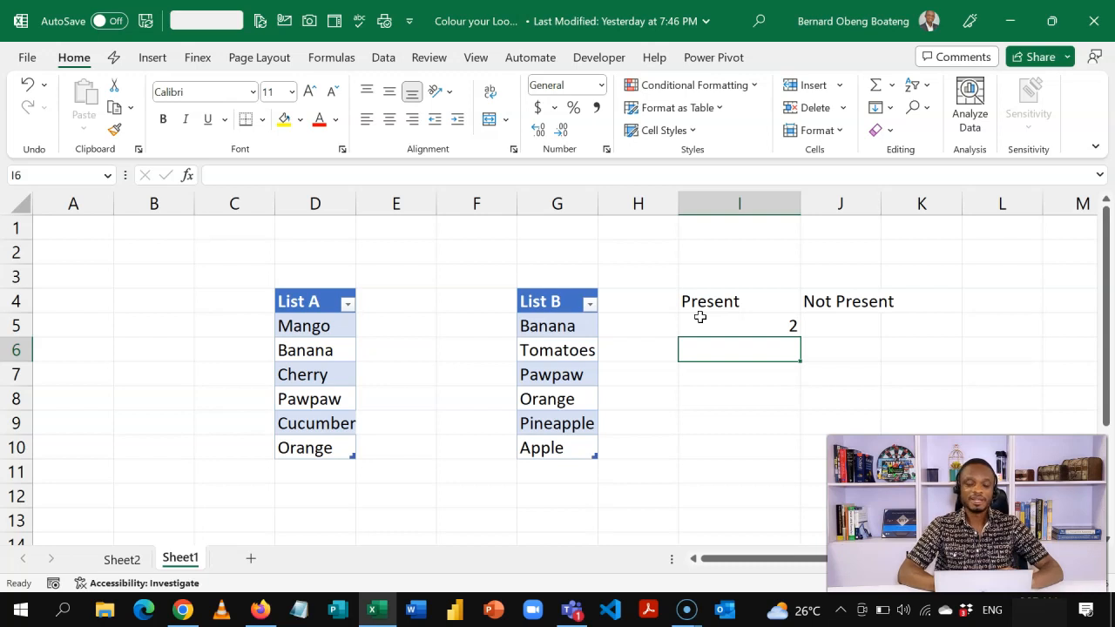
Step: Wrap the MATCH formula in I5 in ISNUMBER, giving =ISNUMBER(MATCH(G5,D5:D10,0))
double_click(704, 322)
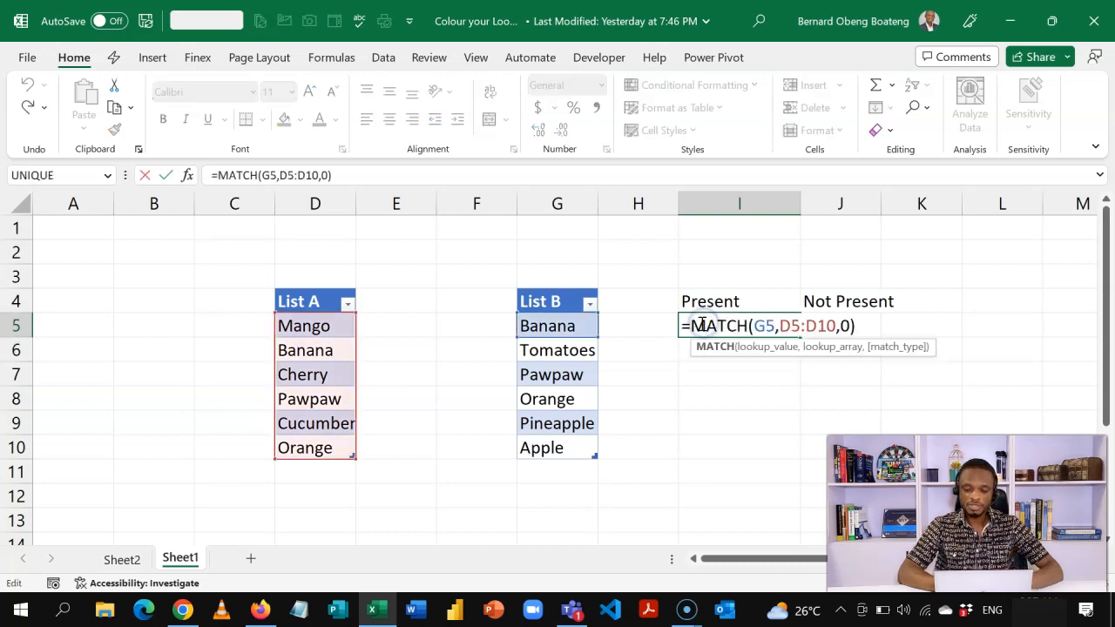
click(688, 325)
text(isn)
key(Down)
key(Down)
key(Tab)
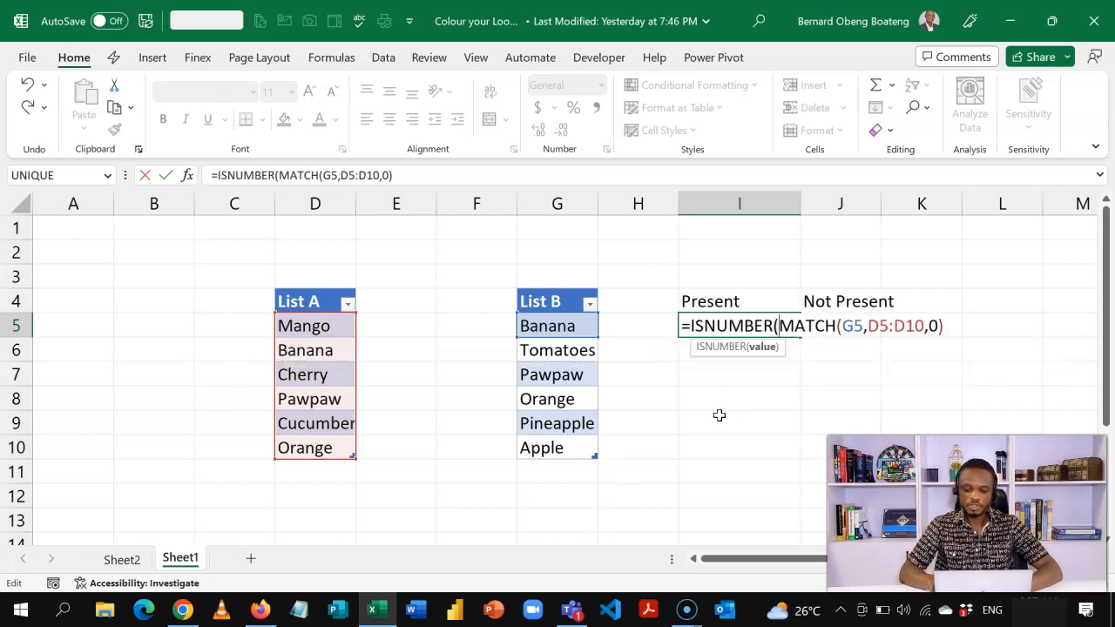
click(959, 324)
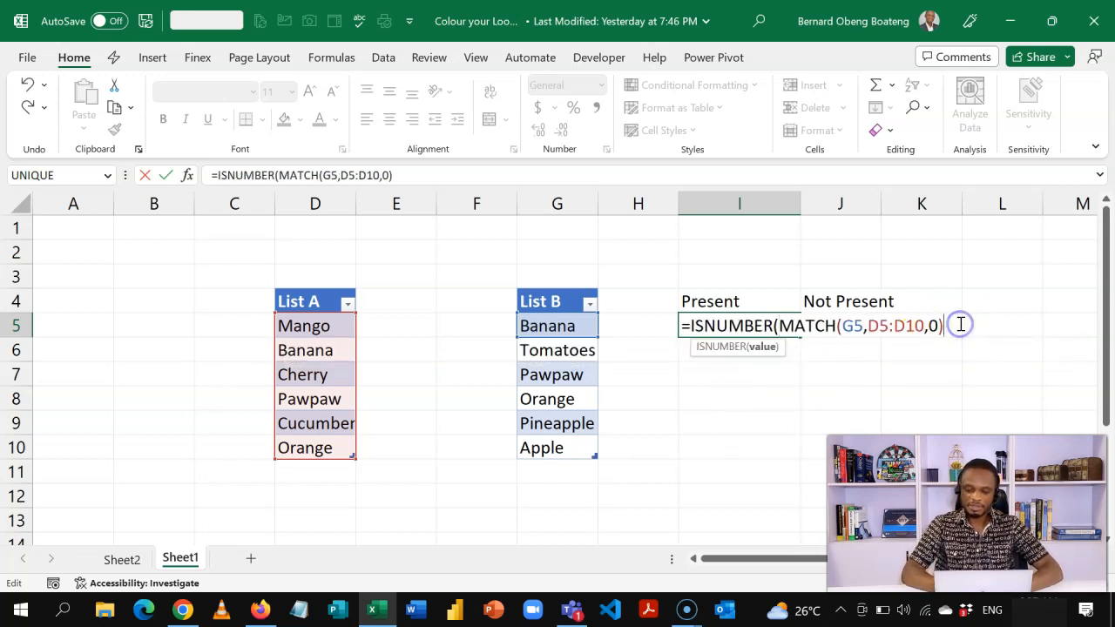
text())
key(Return)
double_click(780, 324)
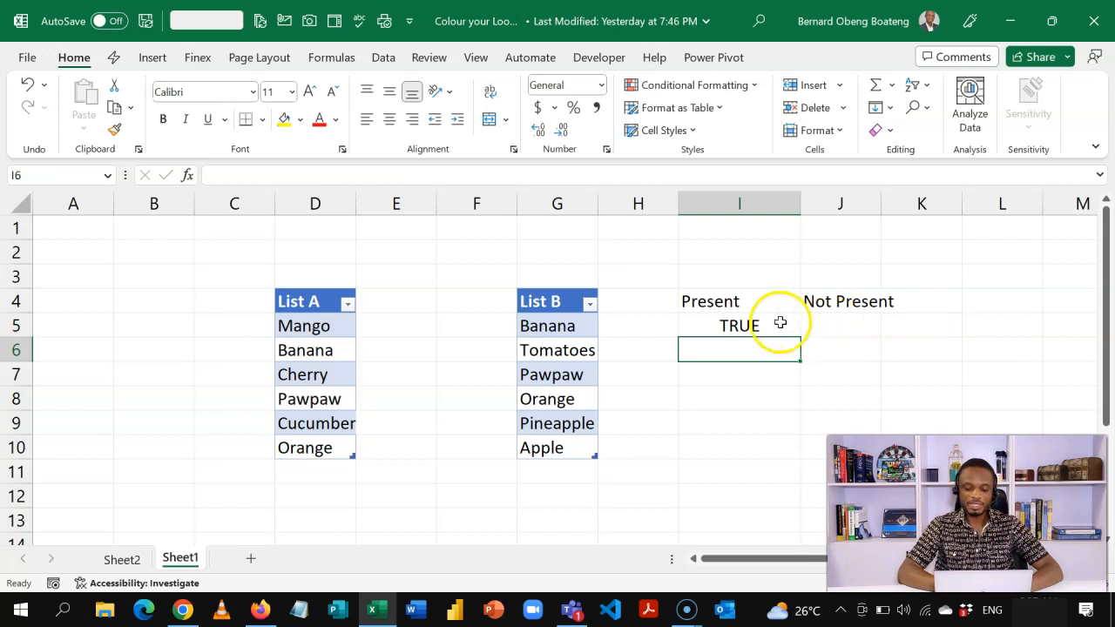
key(Escape)
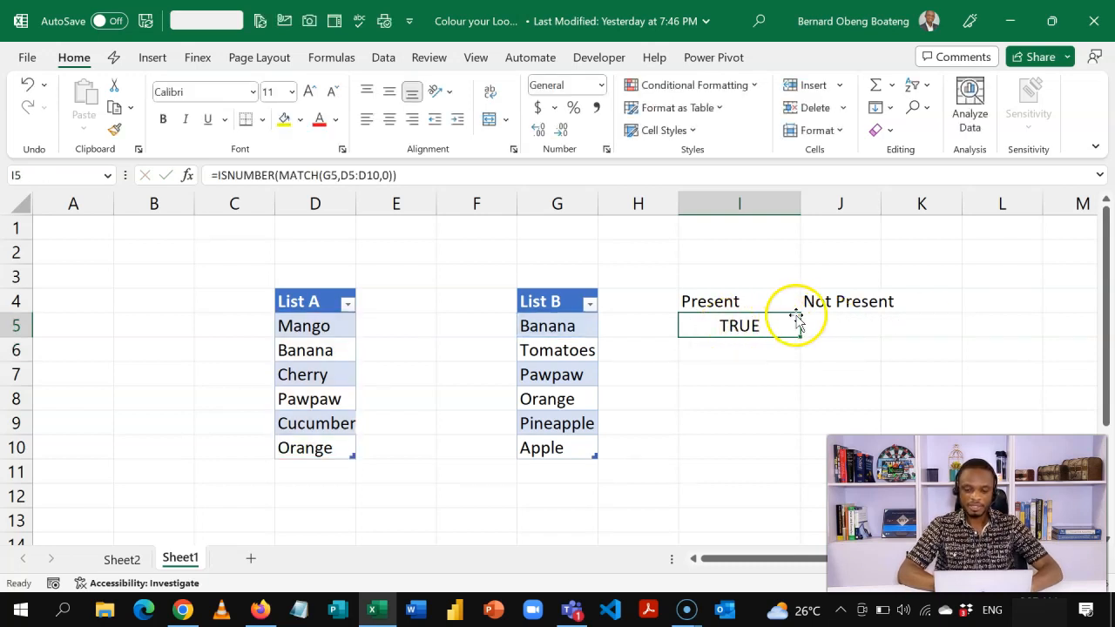
Step: Enter =MATCH(G5,D5:D10,0) in J5 under the Not Present heading
click(833, 316)
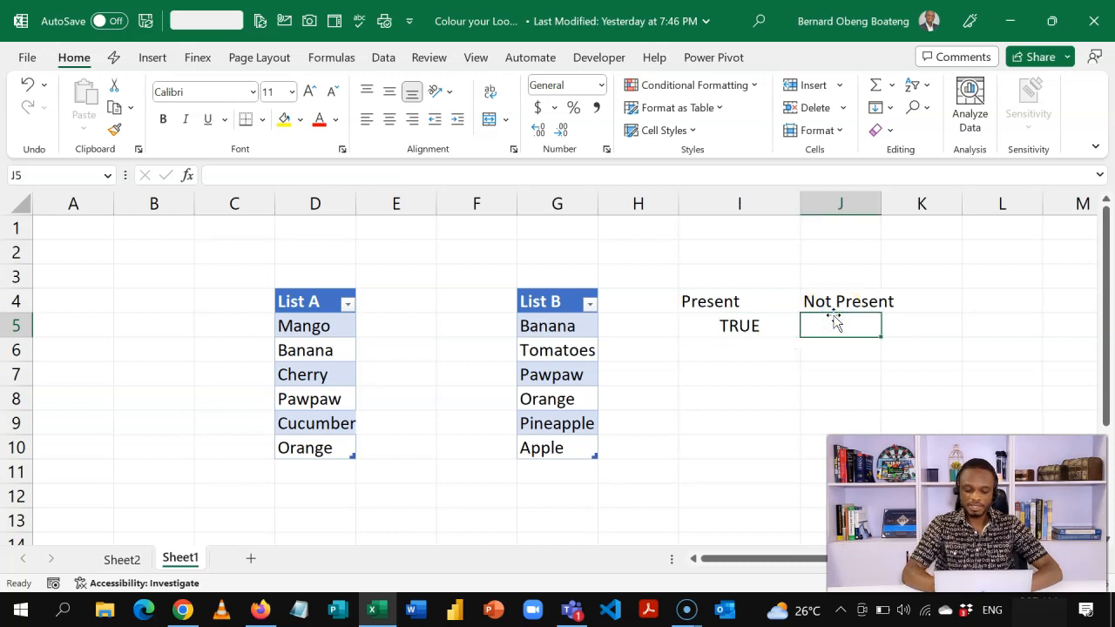
text(=mat)
key(Down)
key(Up)
key(Tab)
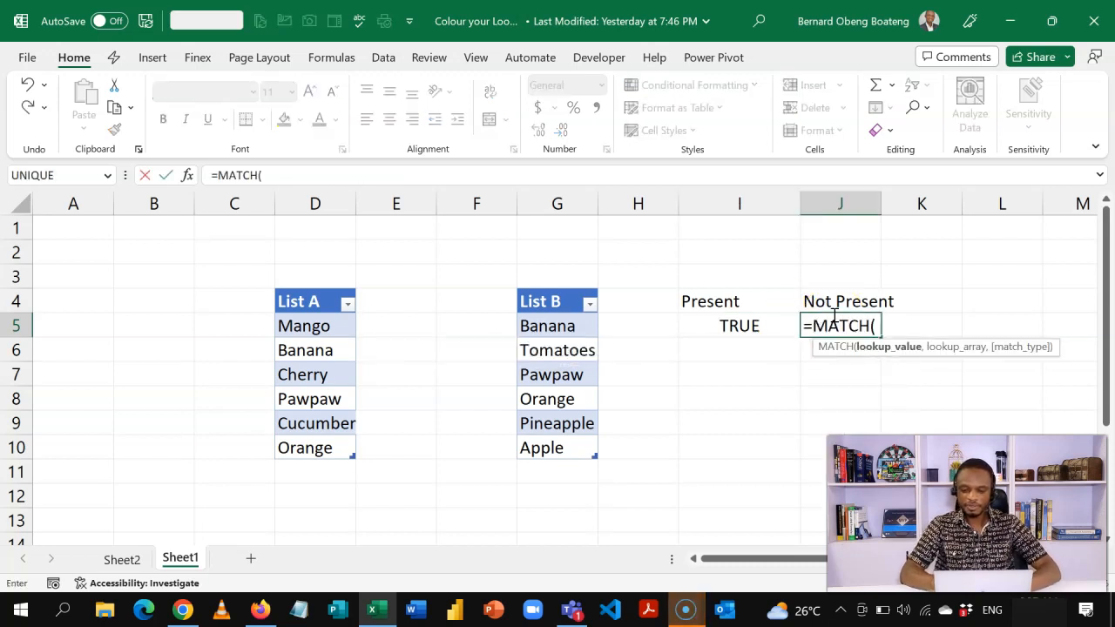
click(575, 328)
text(,)
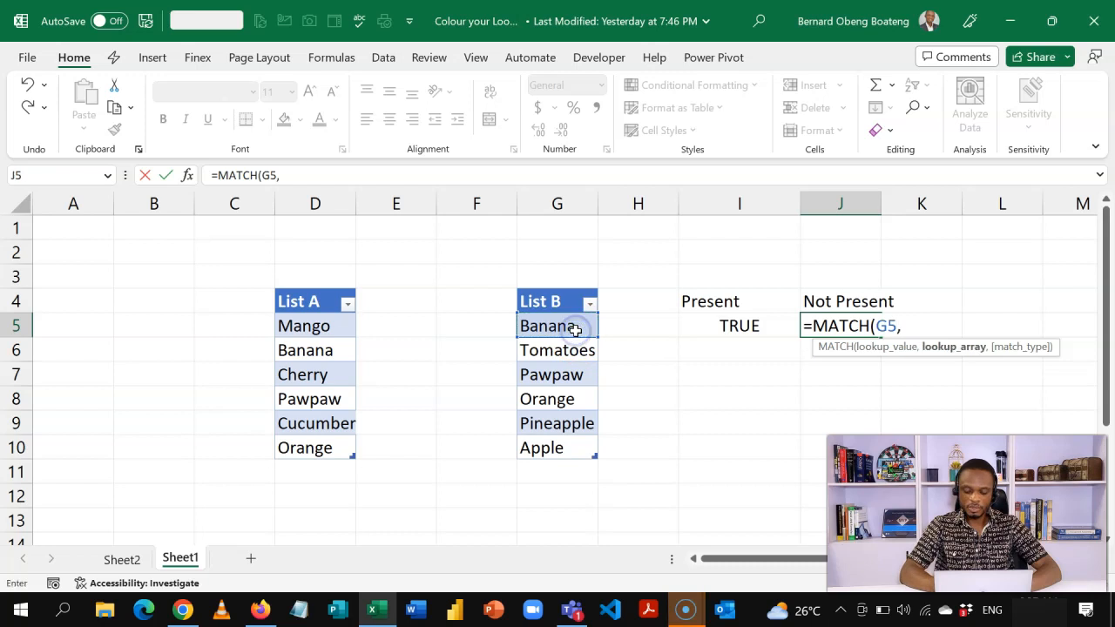
click(317, 288)
text(,0))
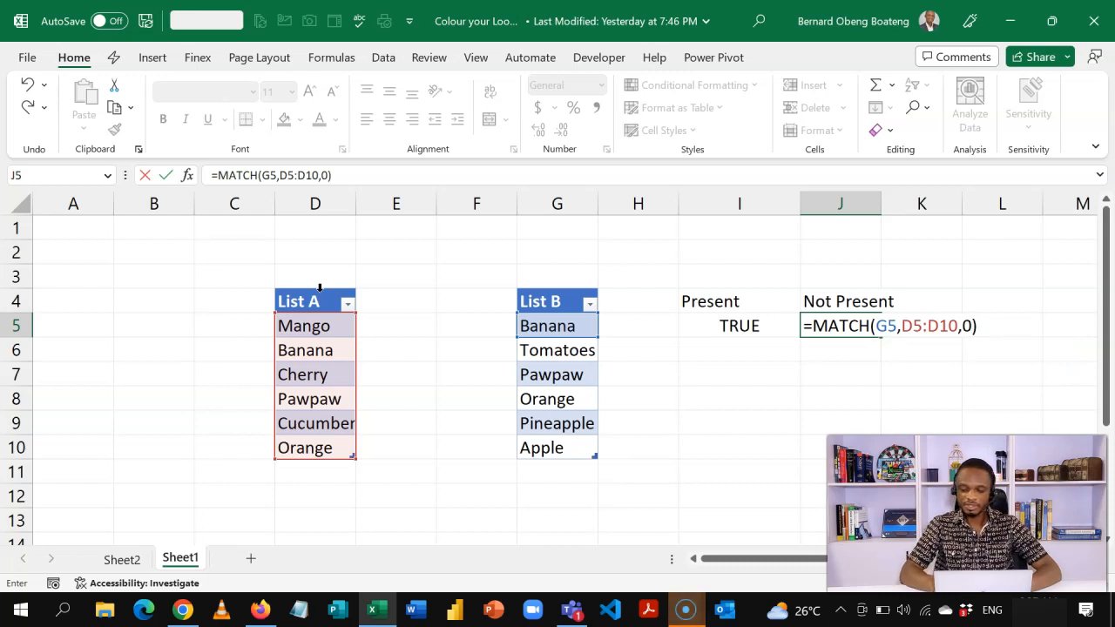
key(Return)
Step: Wrap the MATCH formula in J5 in ISNA, giving =ISNA(MATCH(G5,D5:D10,0))
click(840, 325)
double_click(839, 325)
key(Escape)
double_click(840, 327)
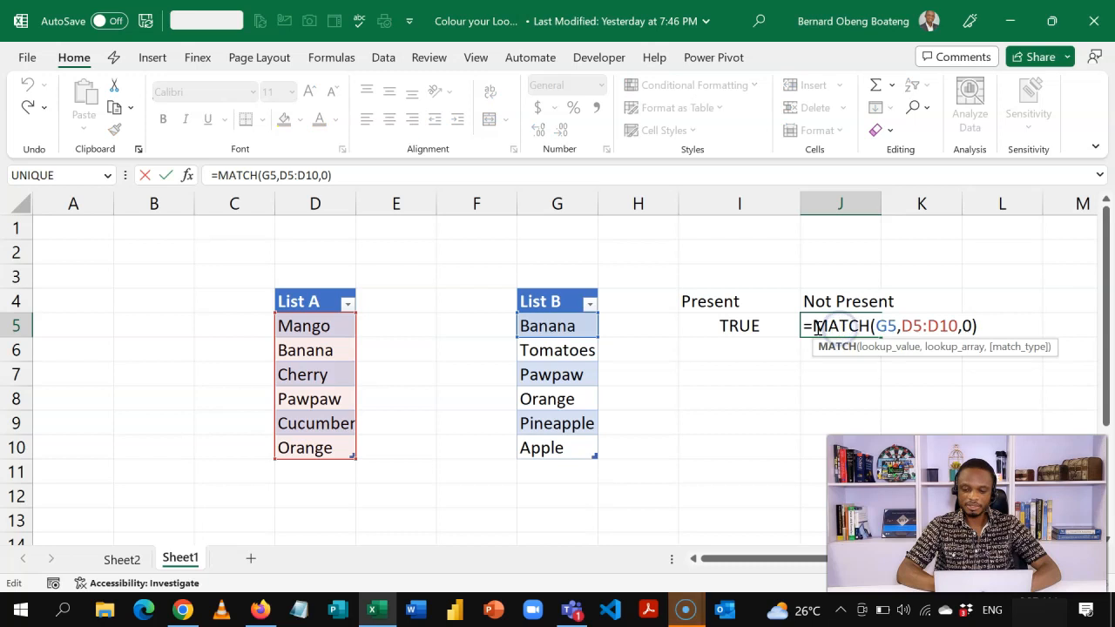
click(812, 328)
text(isn)
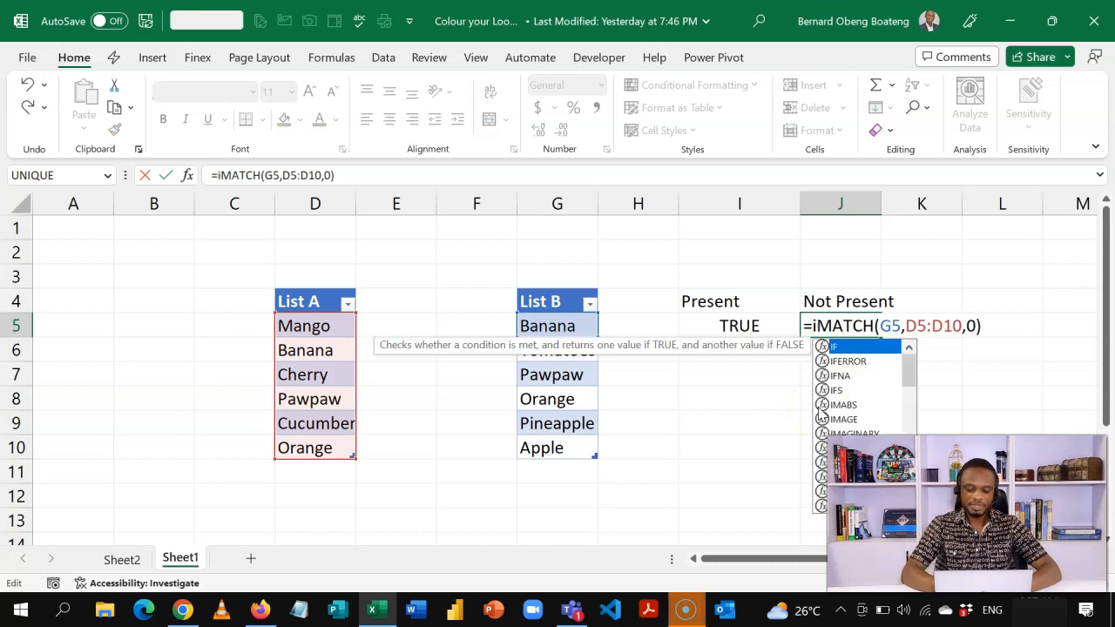
key(Tab)
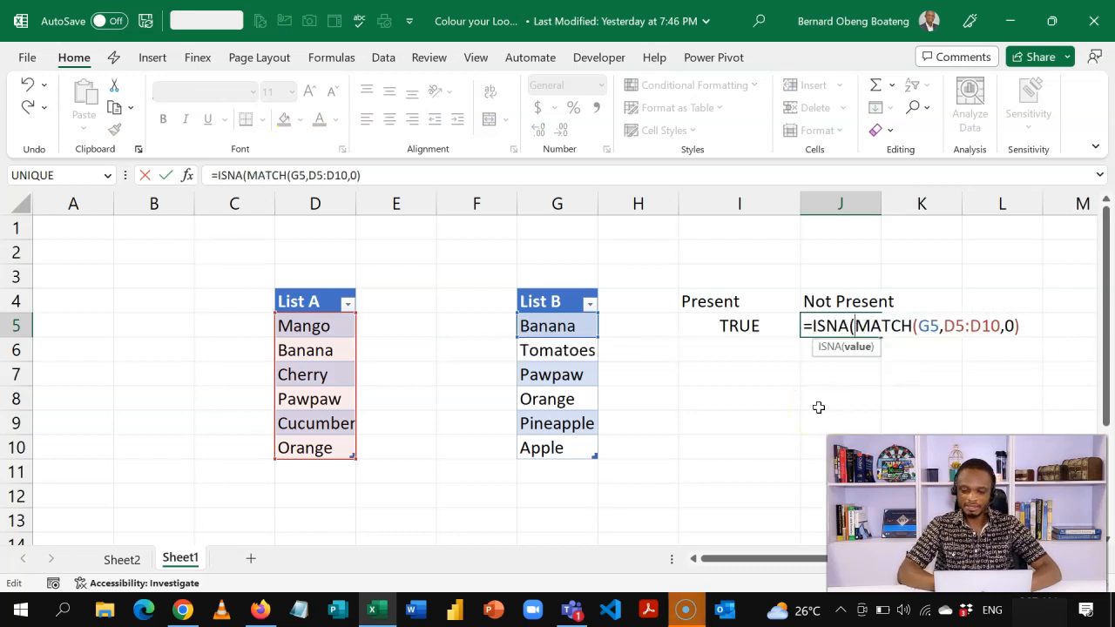
click(1021, 327)
text())
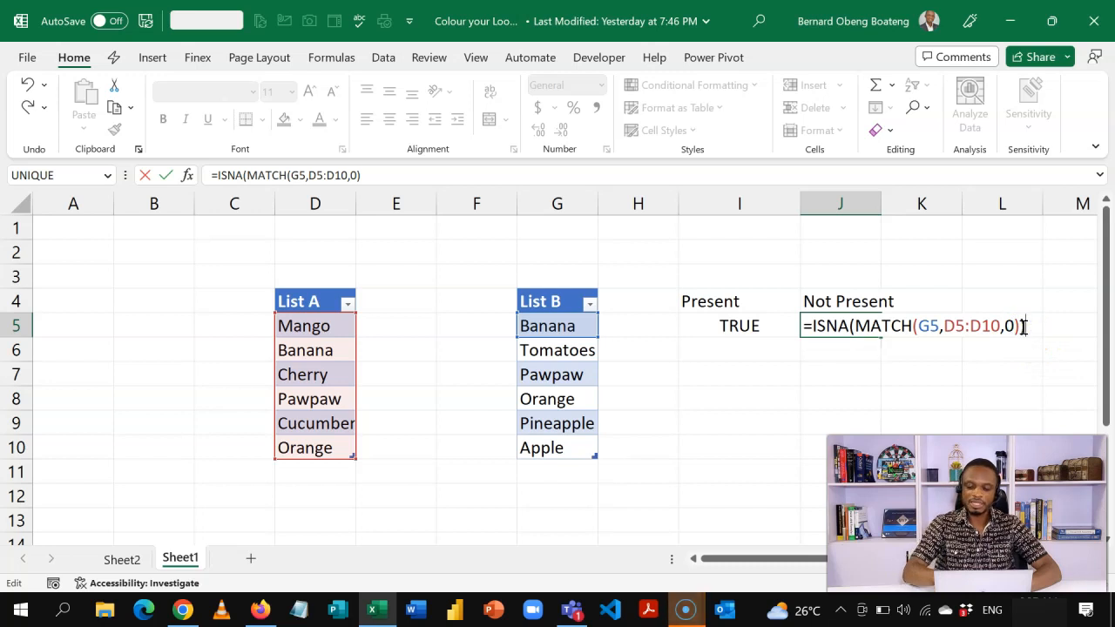
key(Return)
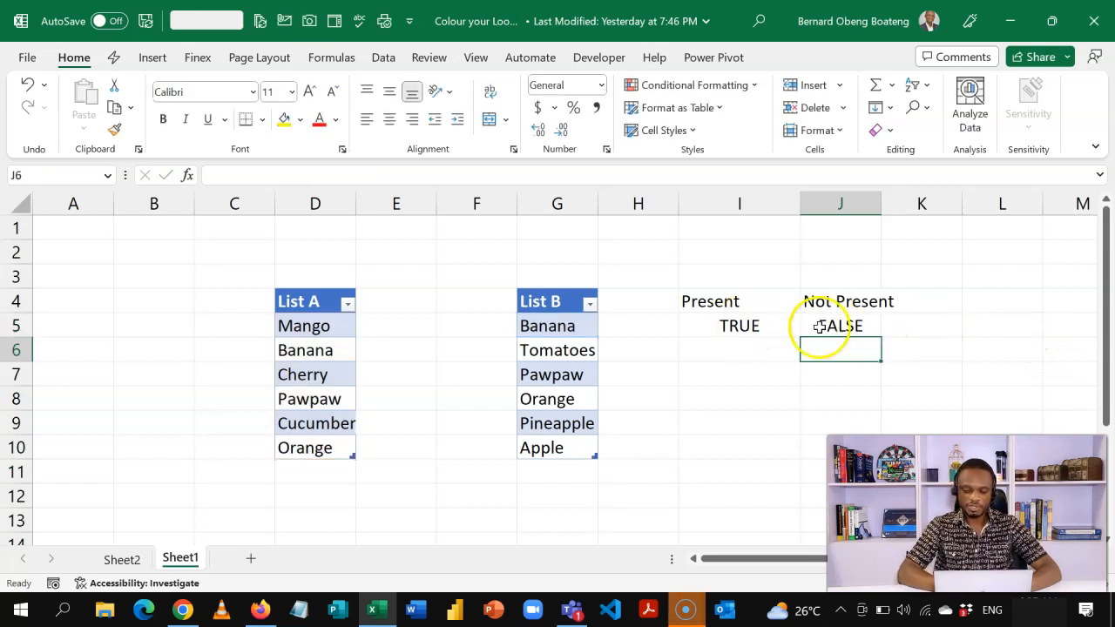
click(772, 320)
click(863, 319)
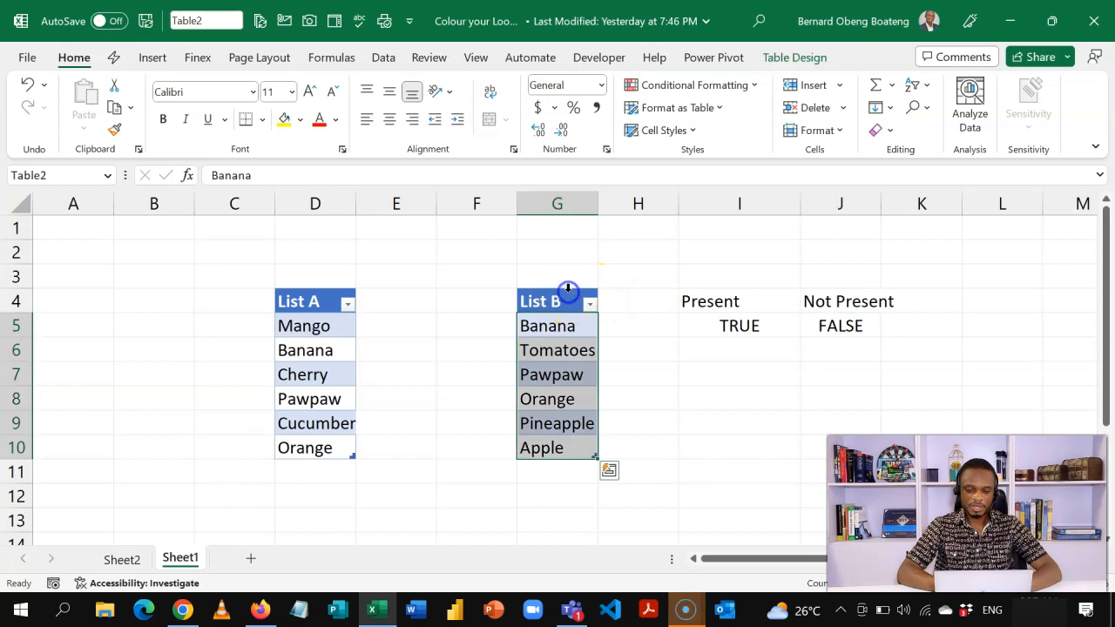
Step: Start a new conditional formatting rule for the List B items G5:G10 that uses a formula to determine which cells to format
click(754, 85)
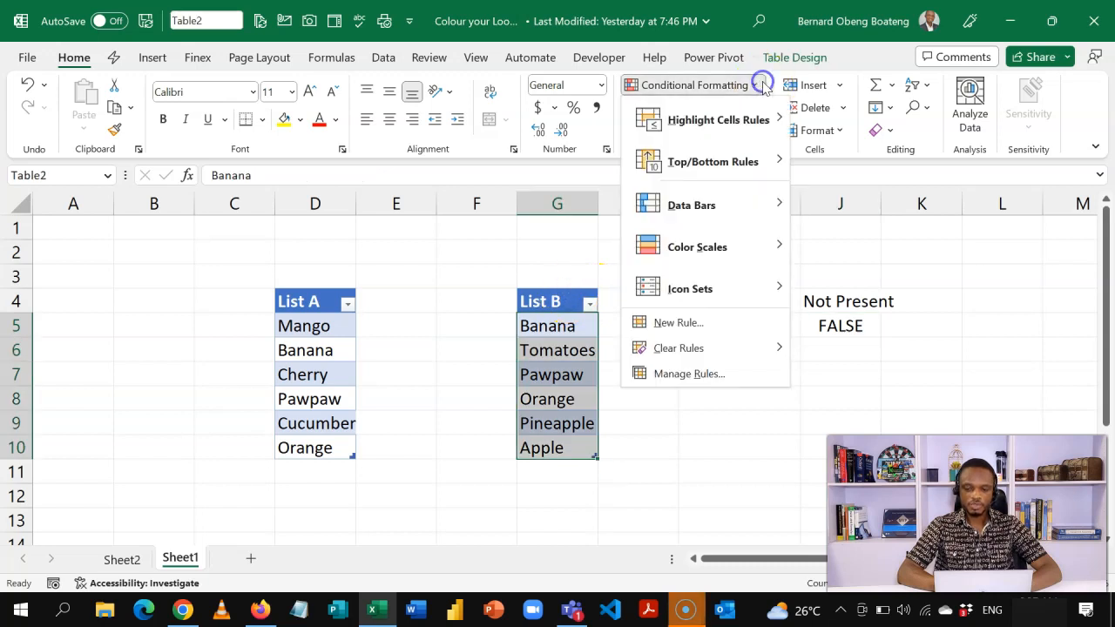
click(721, 323)
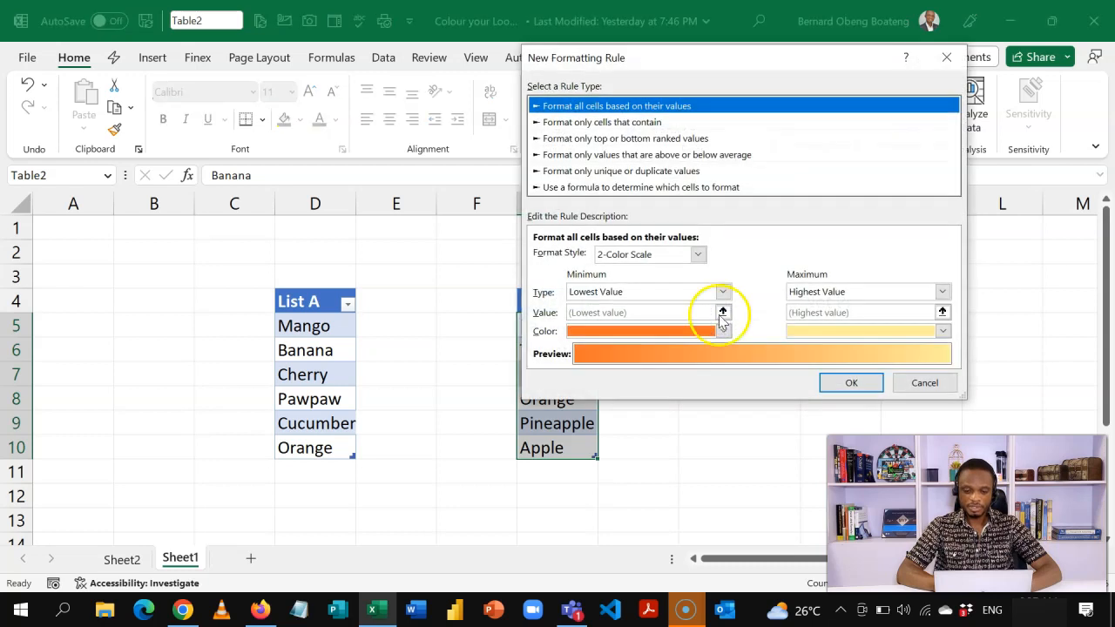
click(634, 187)
click(562, 254)
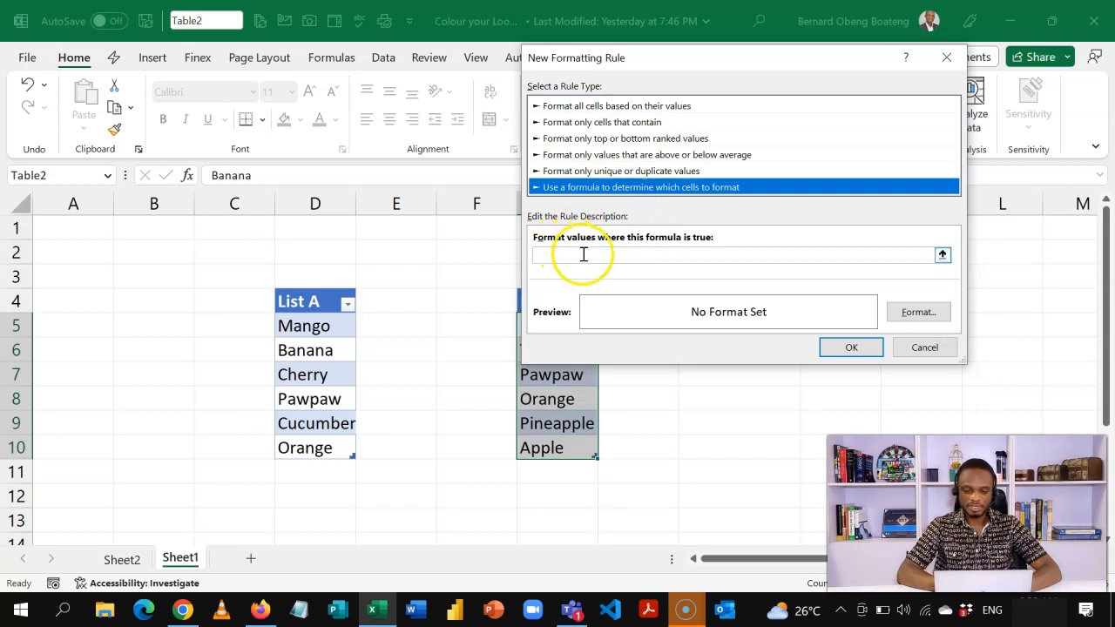
Step: Enter =ISNUMBER(MATCH(G5,$D$5:$D$10,0)) as the rule's formula, with a relative reference to G5 and an absolute List A range
text(=ISNUMBER(MATCH()
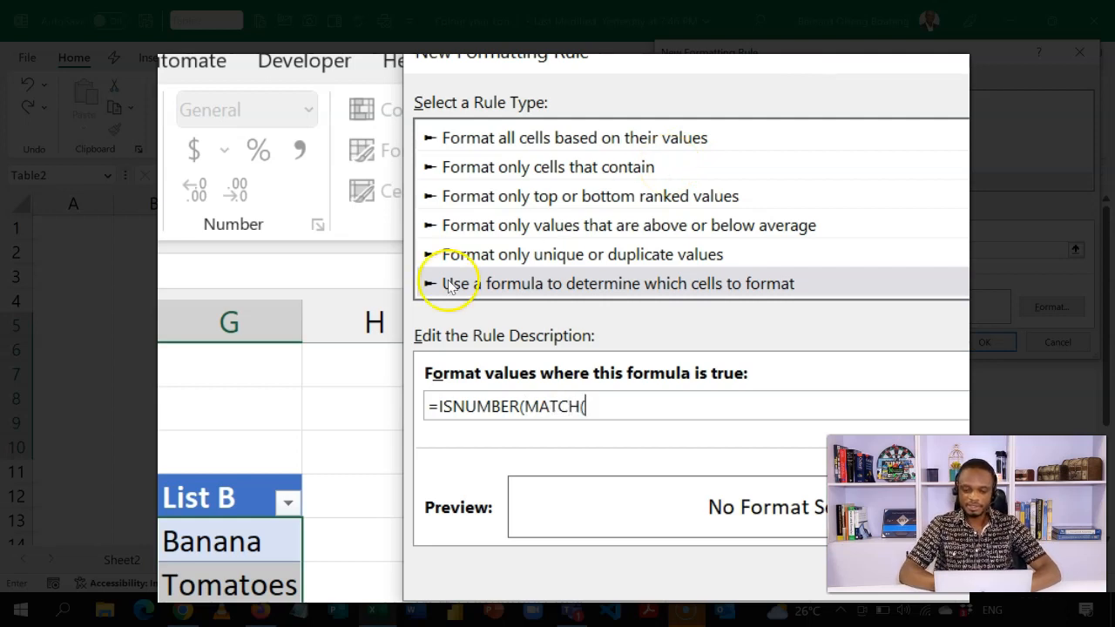
click(250, 534)
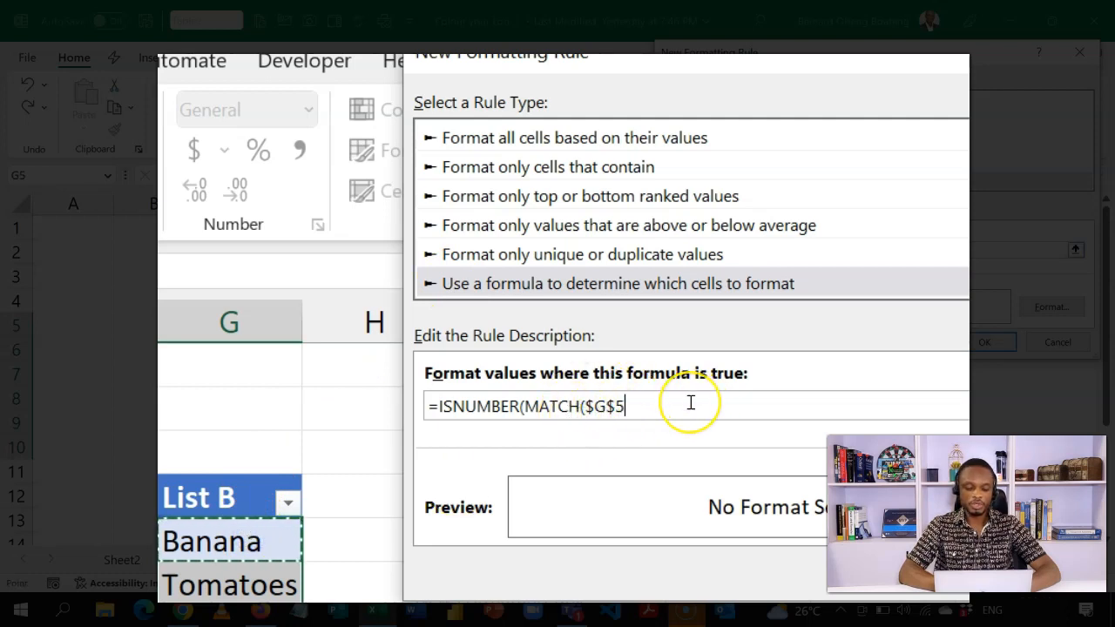
key(F4)
key(F4)
key(F4)
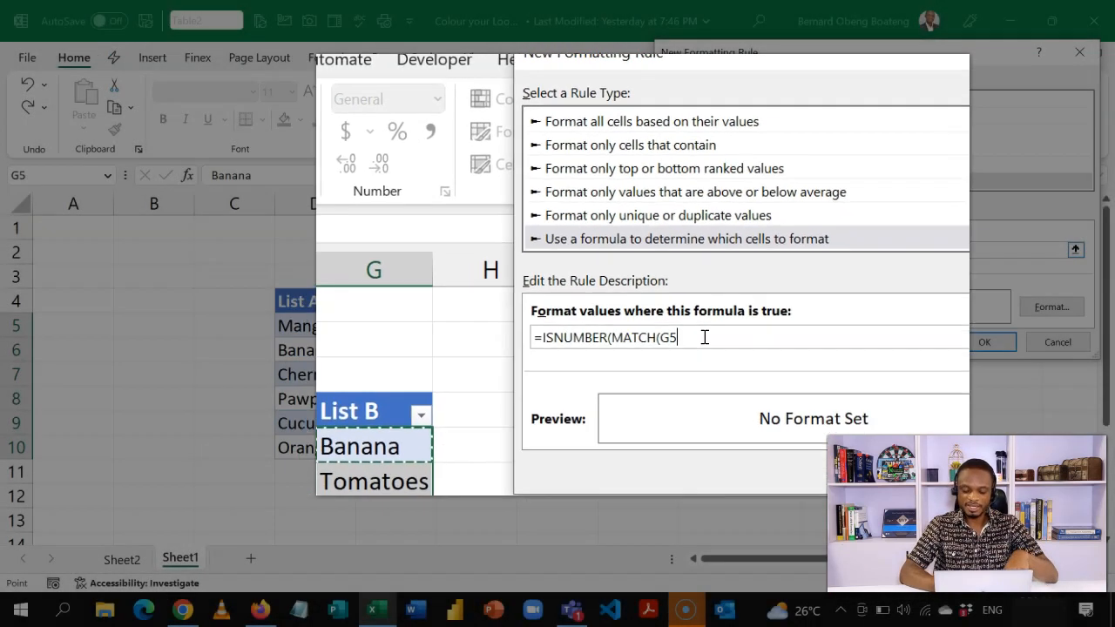
text(,)
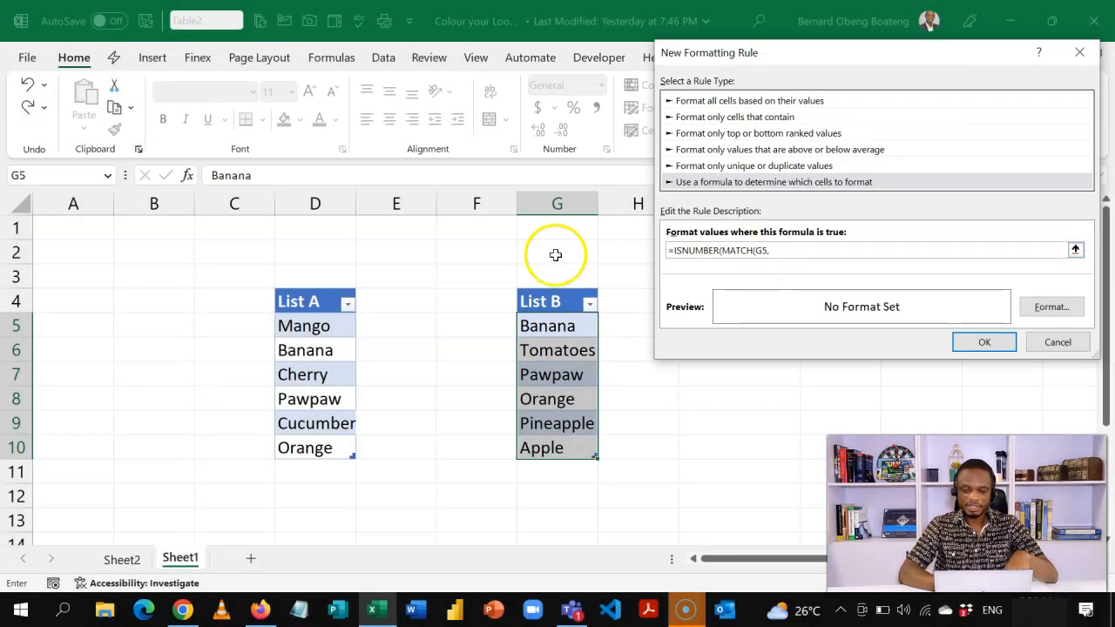
click(333, 288)
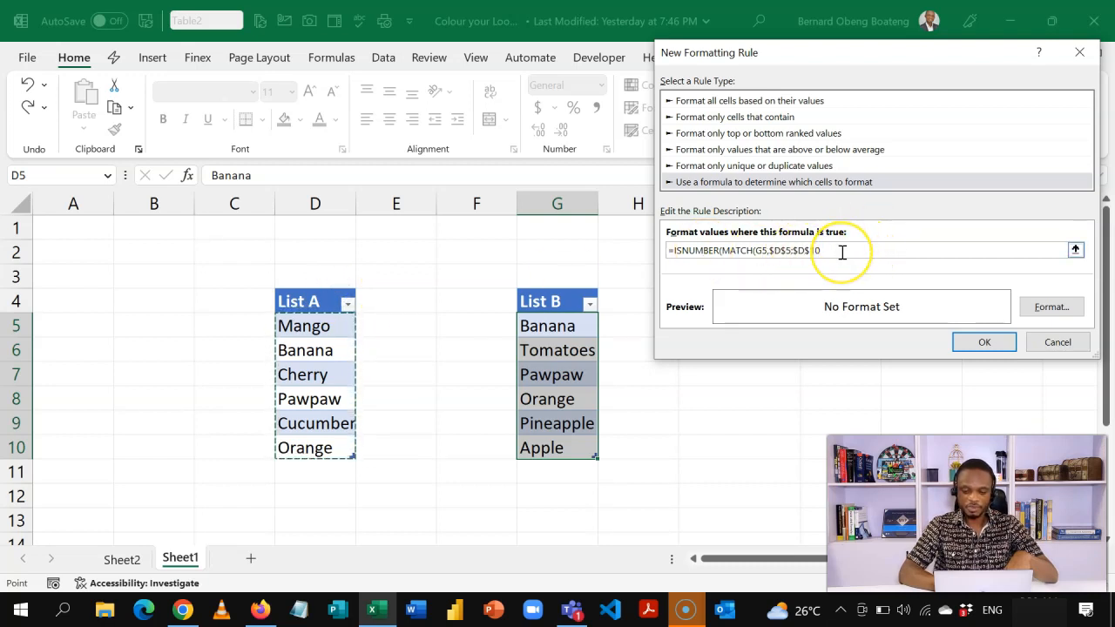
text(,)
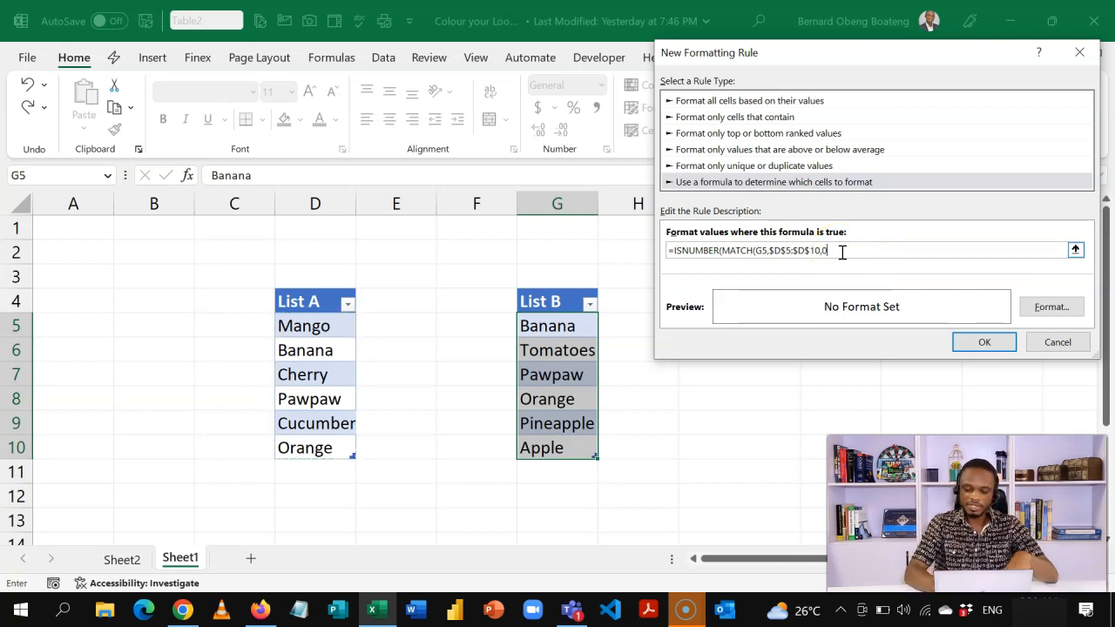
text(0))
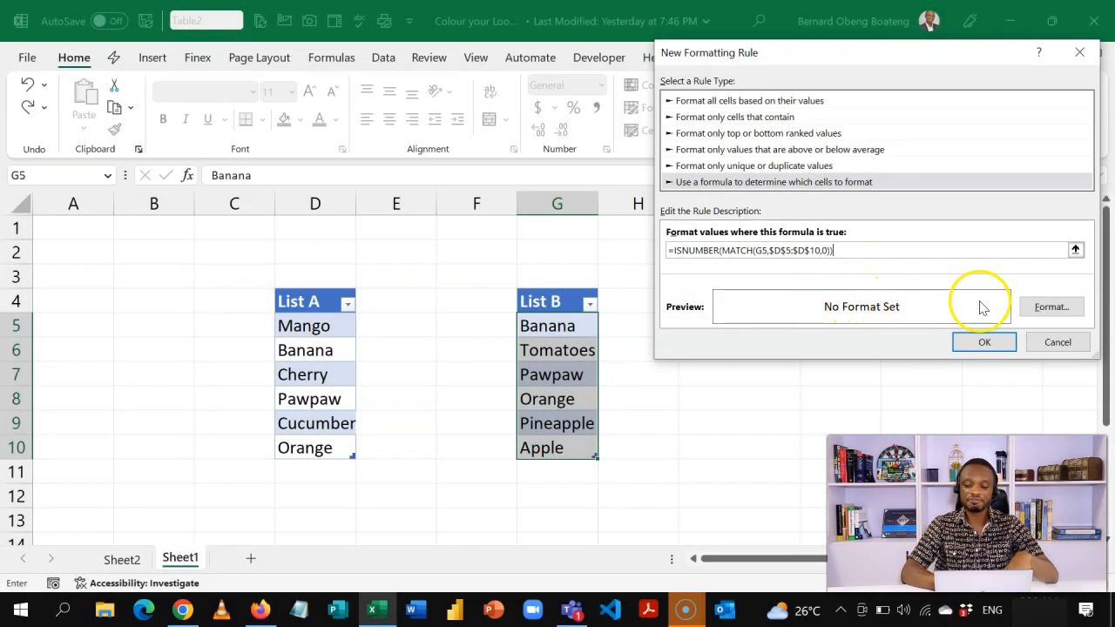
Step: Set the rule's format to a green font and apply it to the List B items found in List A
click(1028, 310)
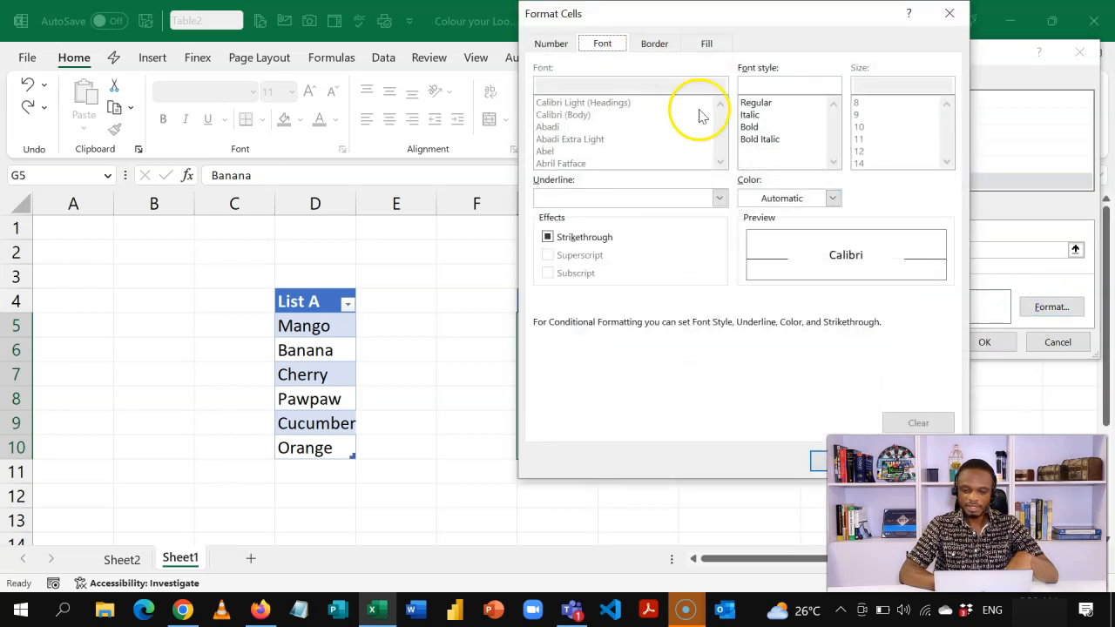
click(833, 198)
click(822, 386)
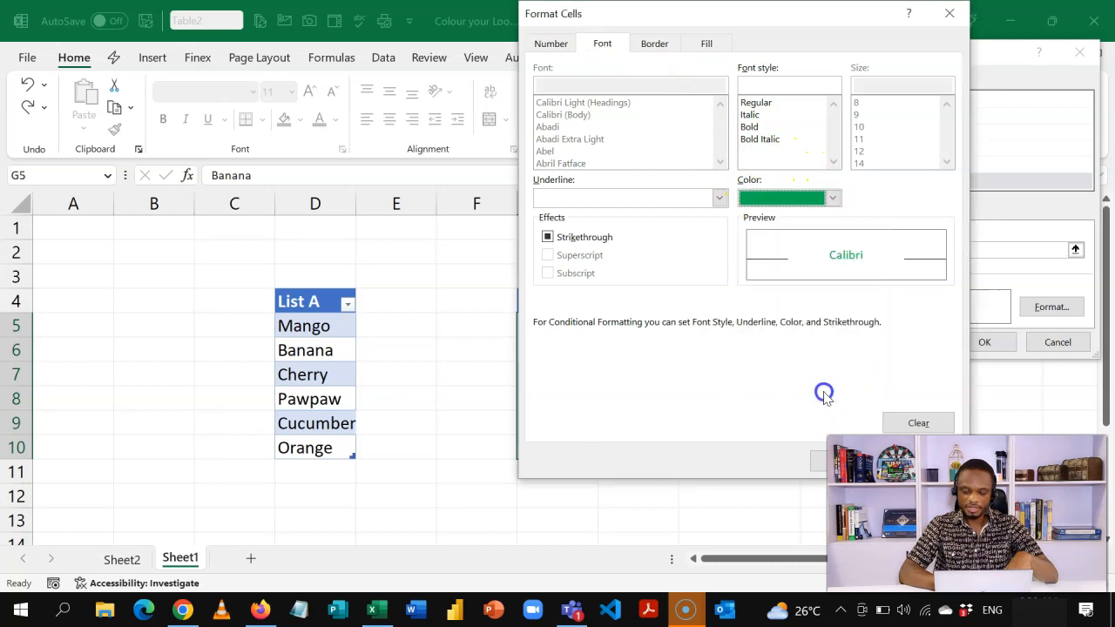
drag(682, 15, 589, 31)
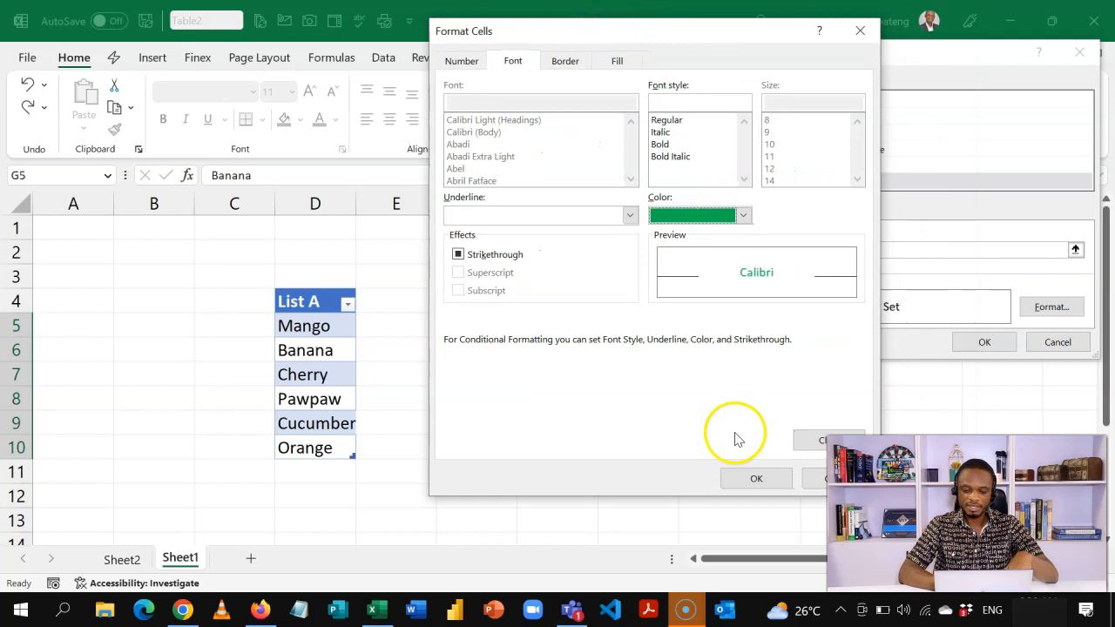
click(741, 478)
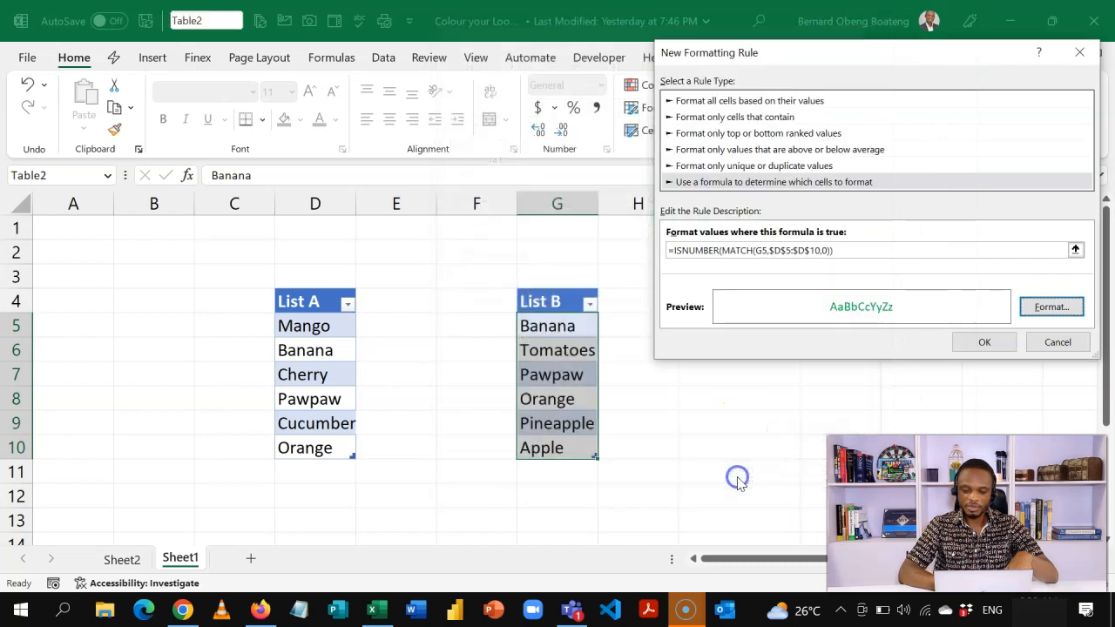
click(966, 341)
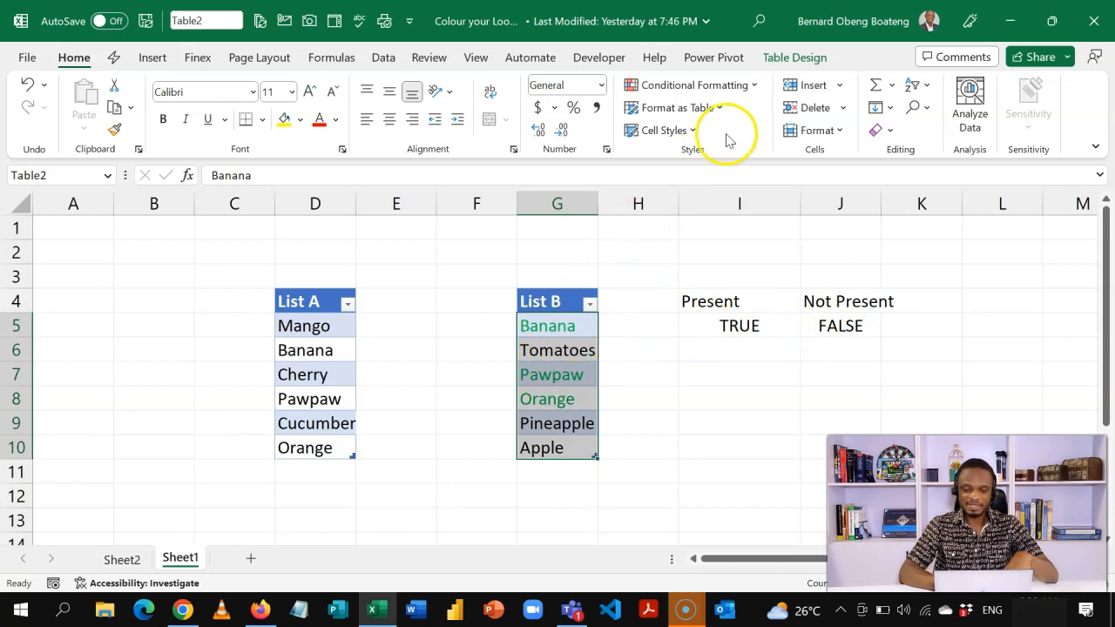
Step: Create a second formula-based conditional formatting rule for G5:G10 using =ISNA(MATCH(G5,$D$5:$D$10,0))
click(741, 92)
click(702, 323)
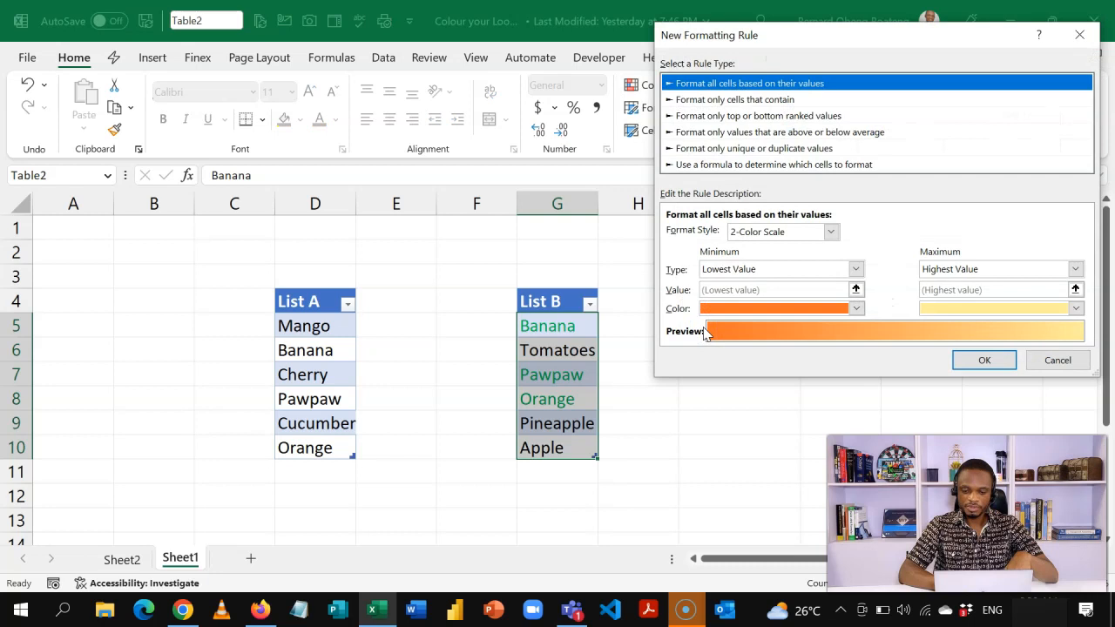
click(749, 163)
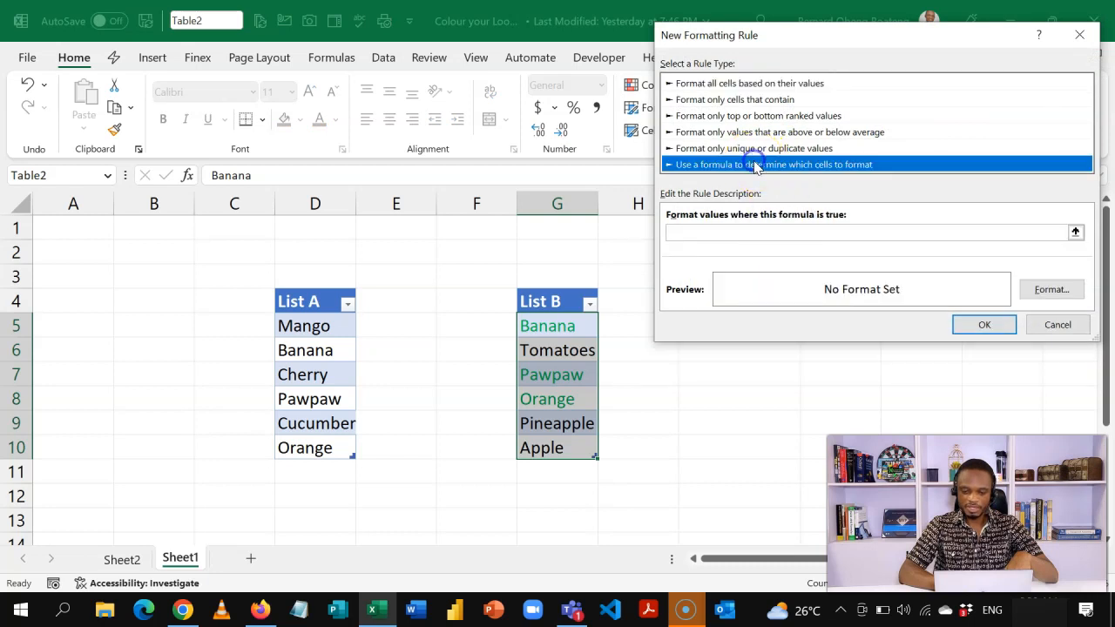
click(778, 230)
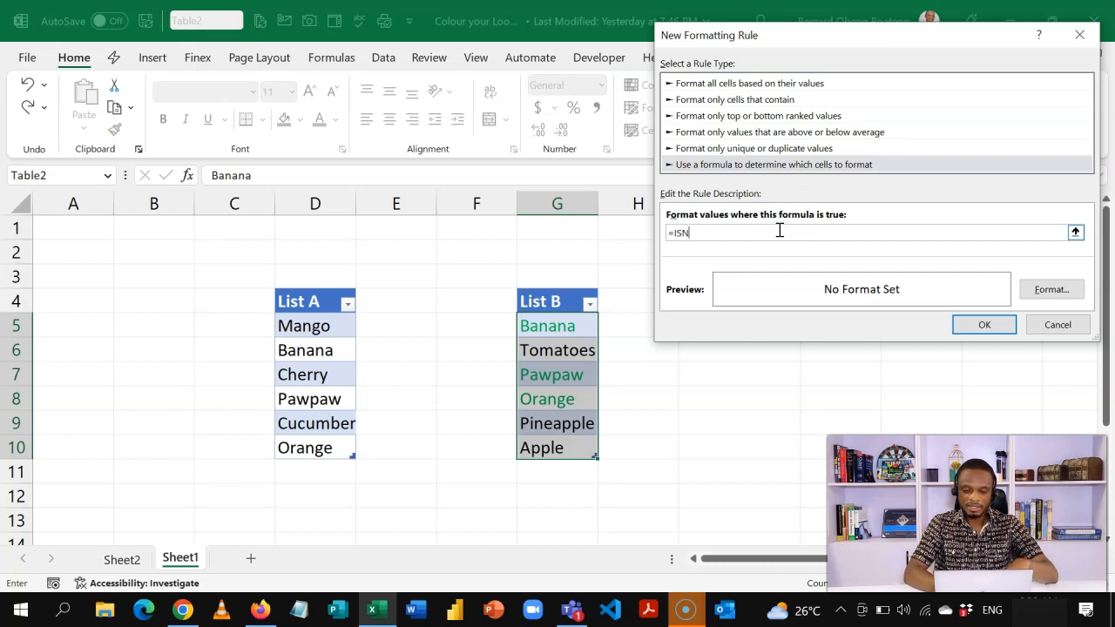
text(=ISNA(MATCH()
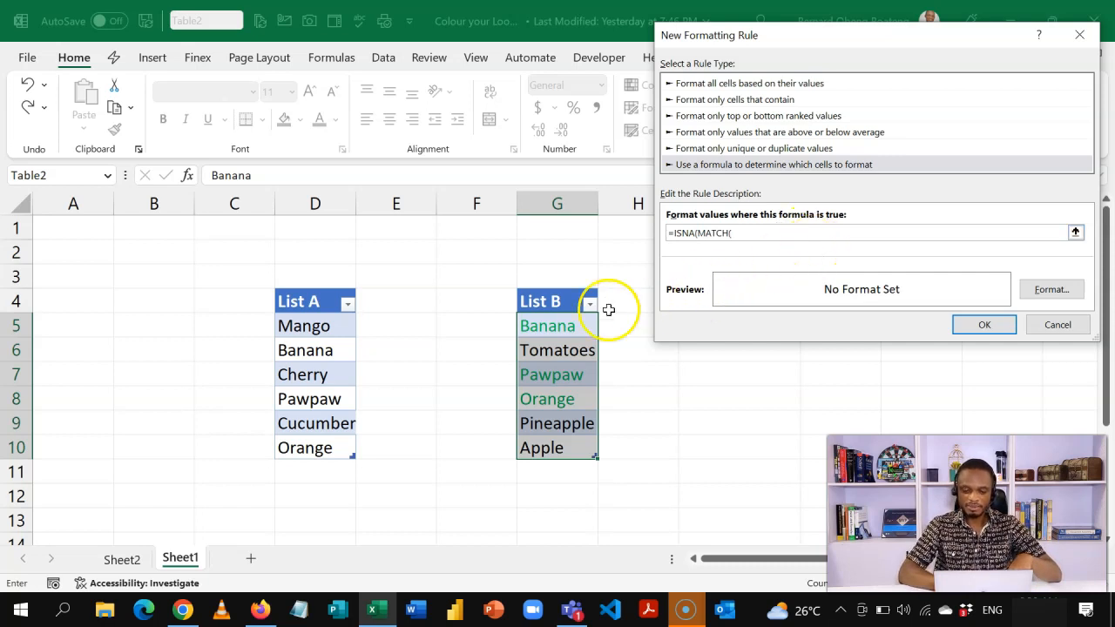
click(556, 323)
key(F4)
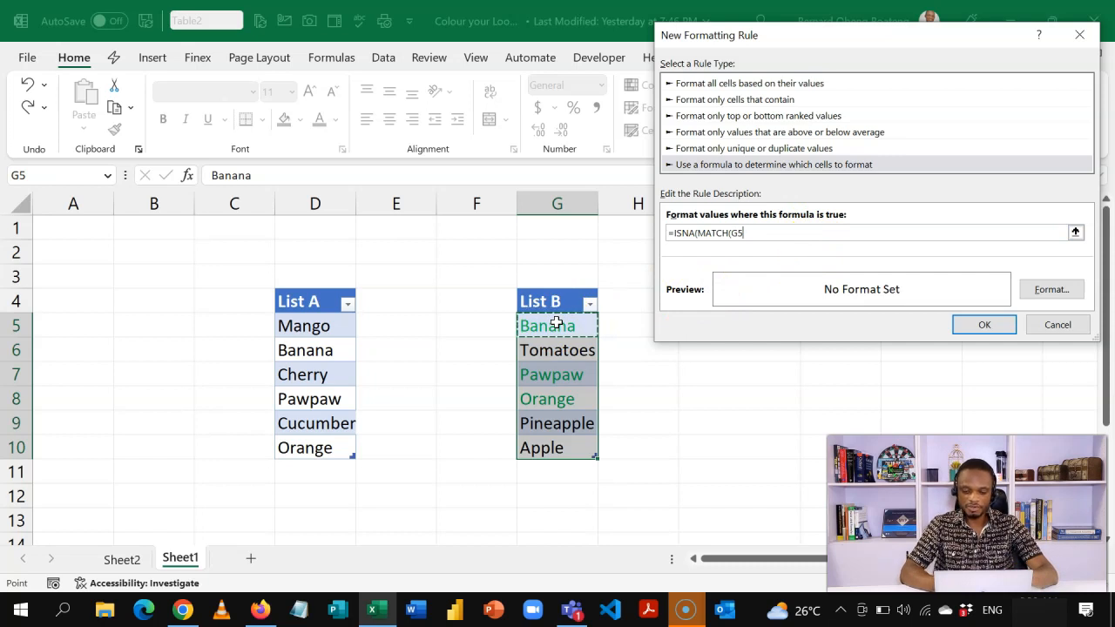
text(,)
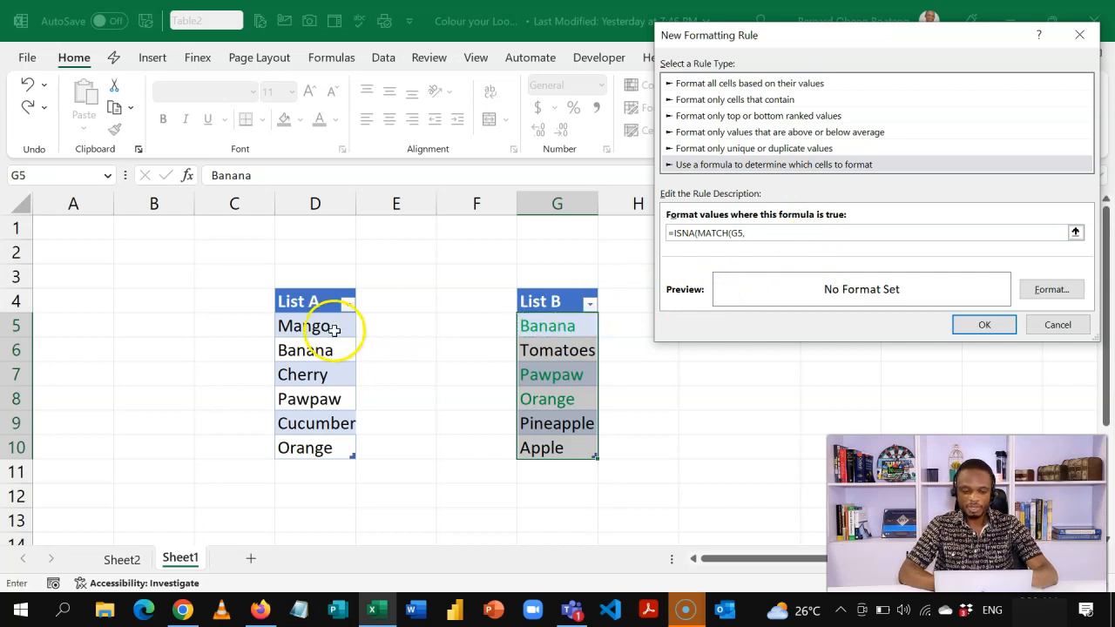
click(309, 291)
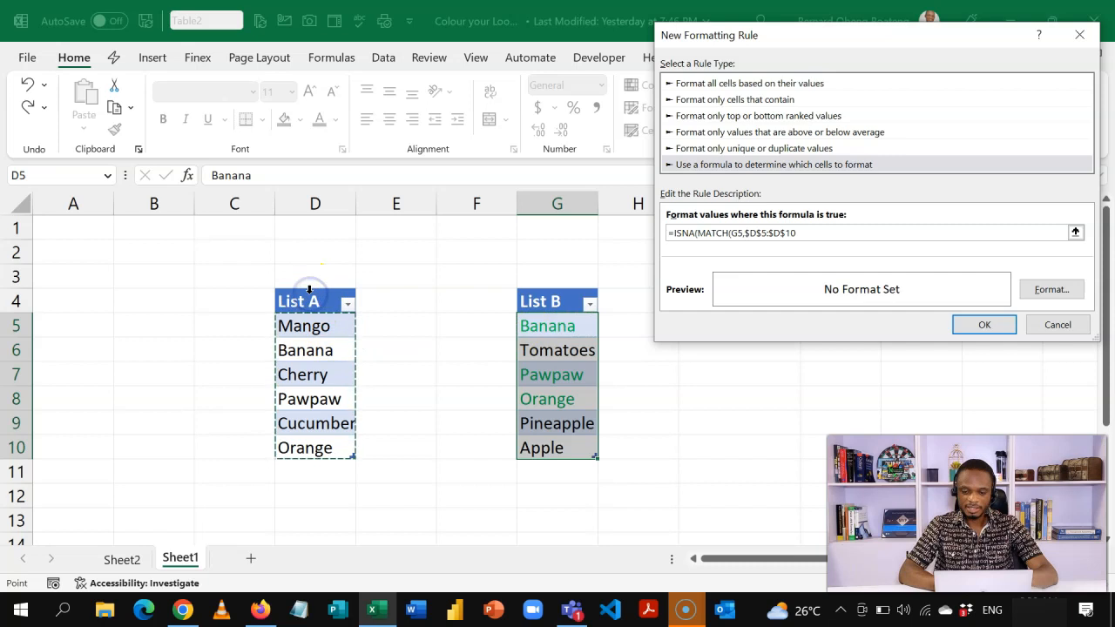
text(,0)
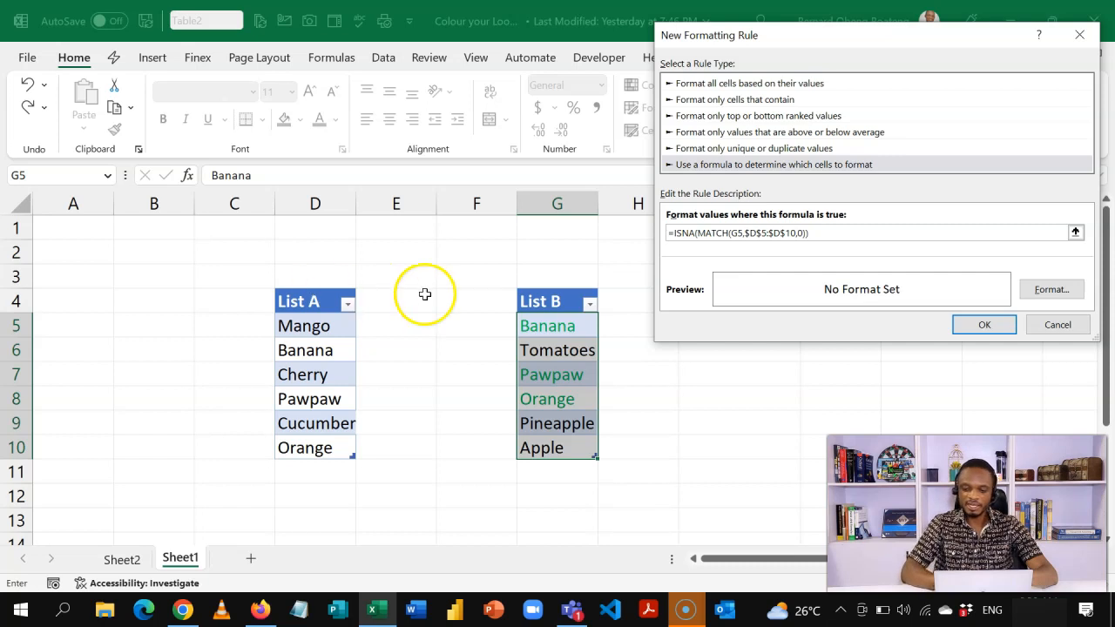
Step: Set the ISNA rule's format to a red font and apply it to the List B items missing from List A
click(1048, 290)
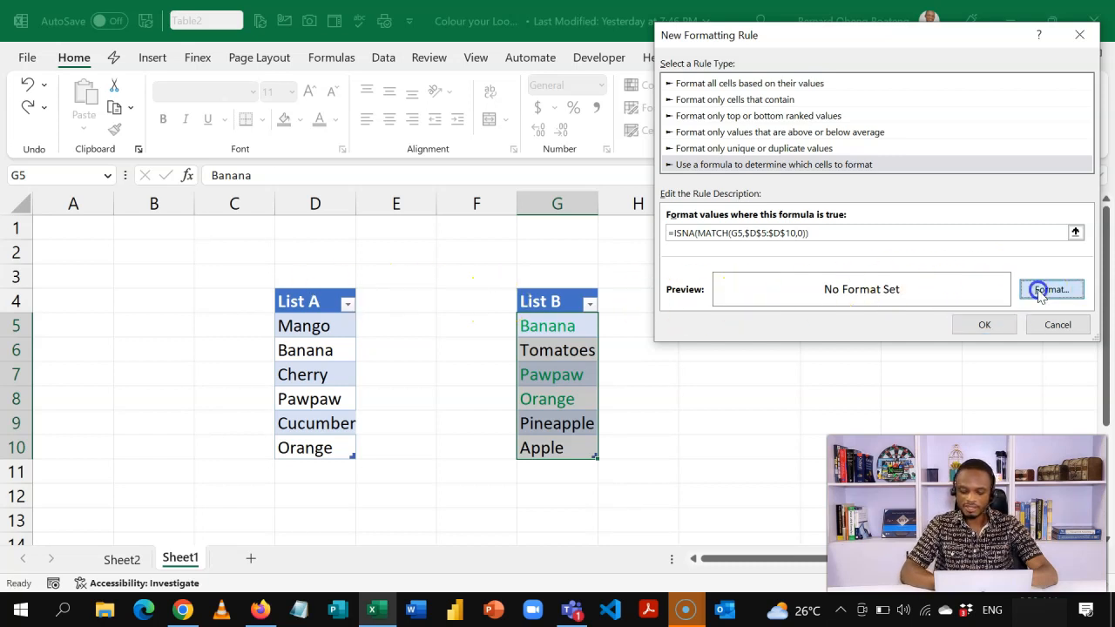
click(965, 199)
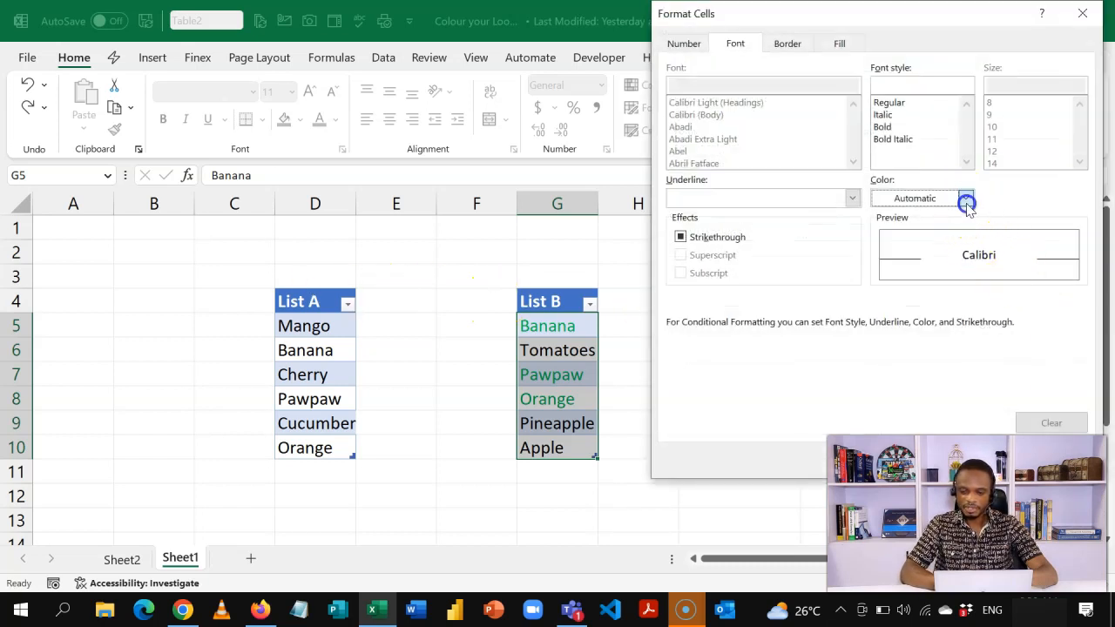
click(893, 387)
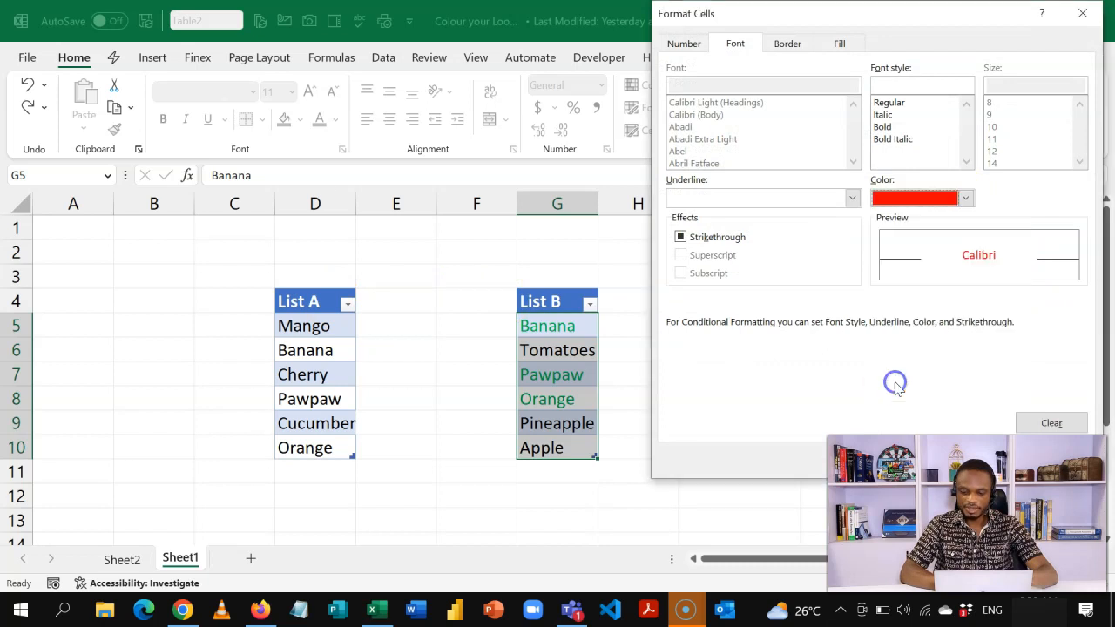
drag(756, 19, 603, 14)
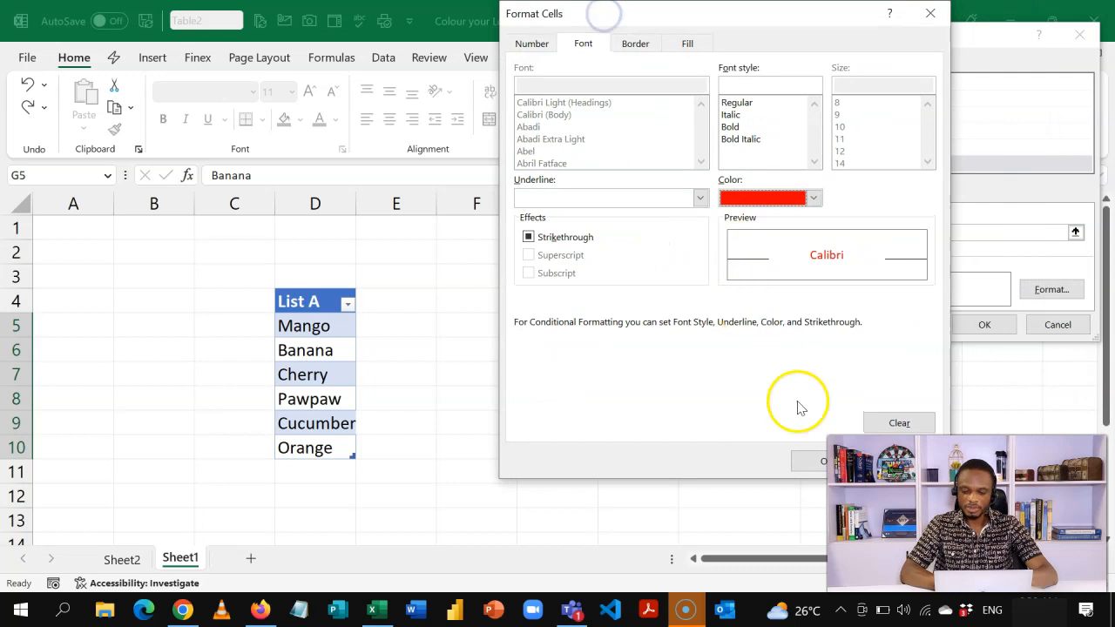
click(801, 461)
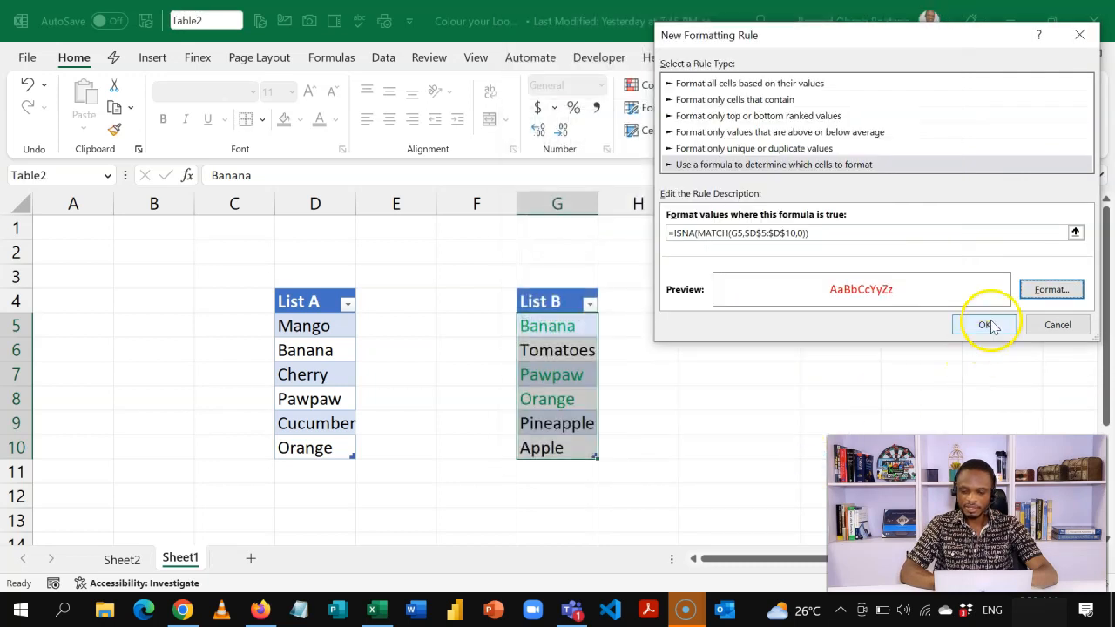
click(986, 324)
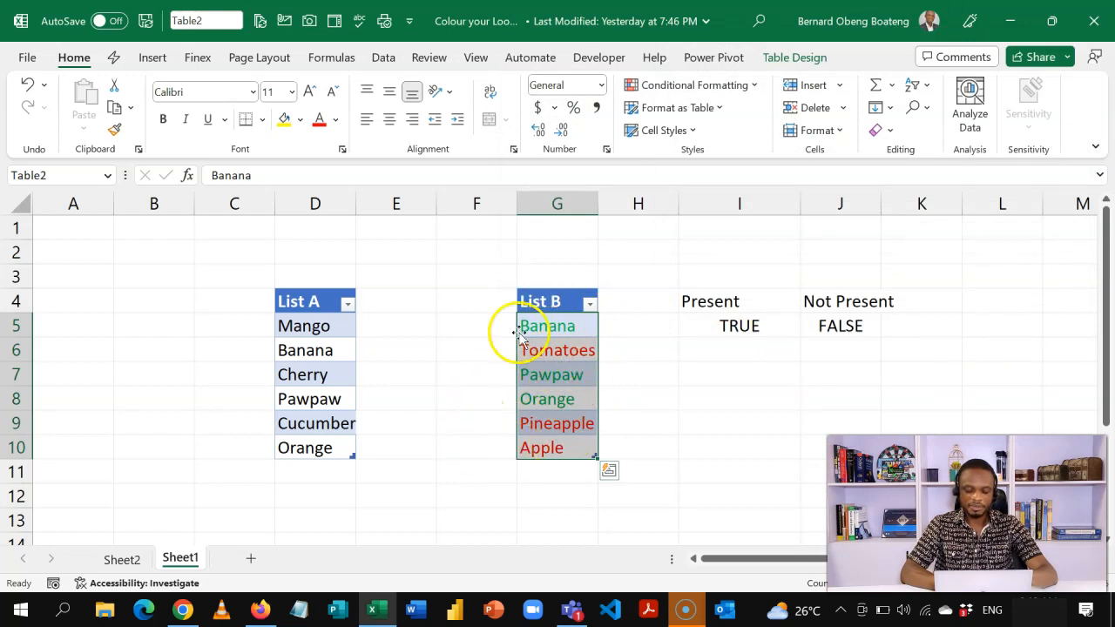
Step: Add Tomatoes to the end of List A in D11 and check its entry in List B
click(330, 473)
text(t)
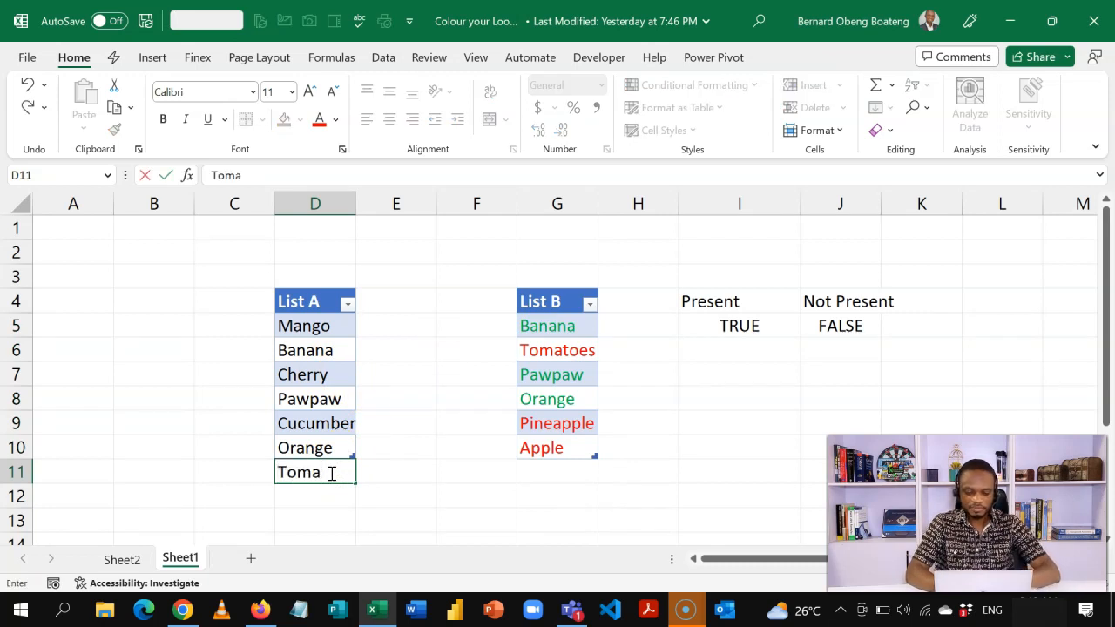
text(omatoes)
key(Return)
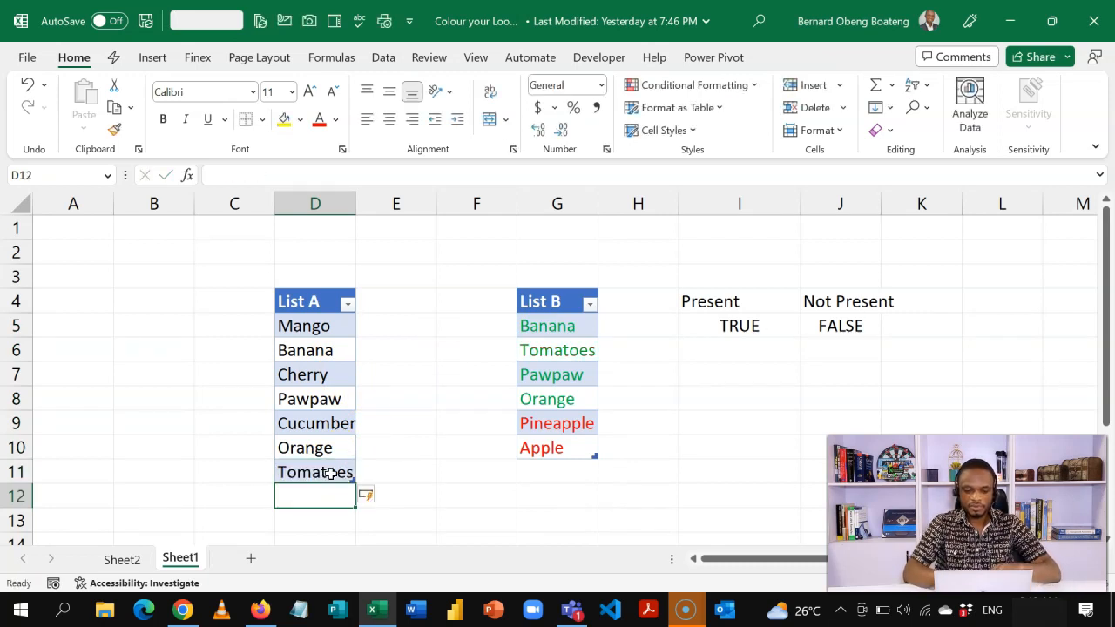
click(565, 355)
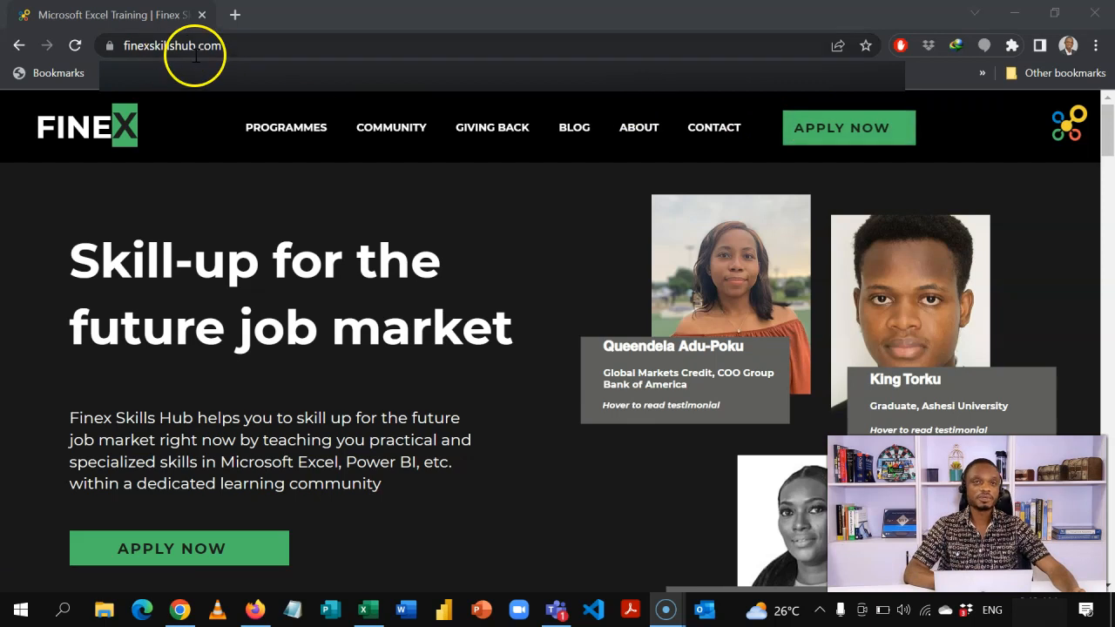
Step: Open the application page of the Finex Skills Hub website in Chrome
click(858, 131)
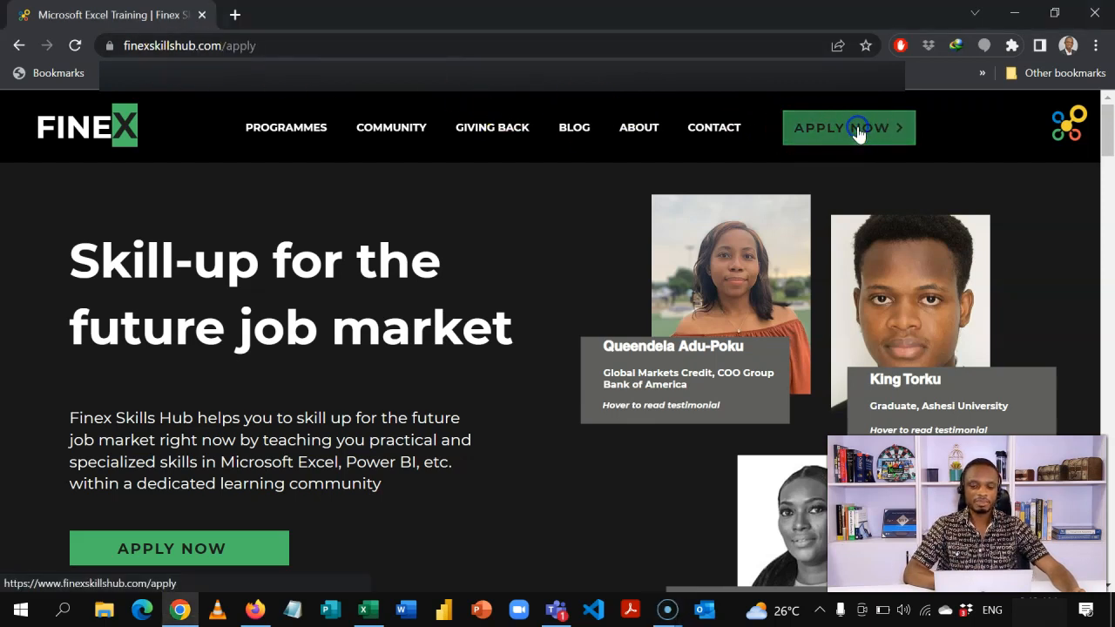